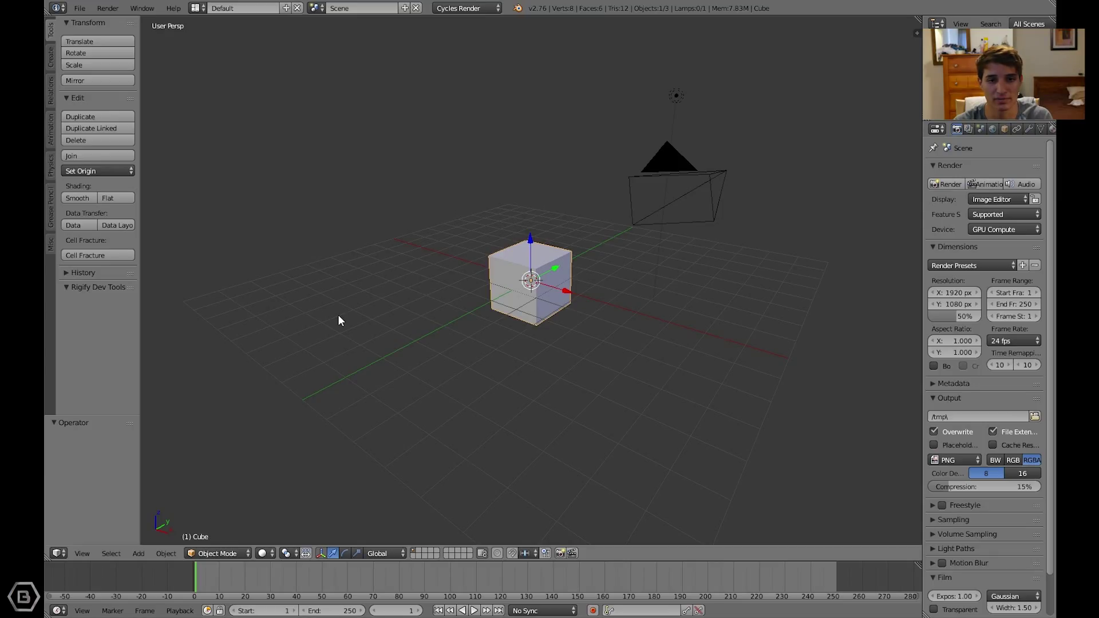
Step: Delete the default cube from the scene
key("x")
left_click(338, 316)
middle_click_drag(339, 315, 469, 318)
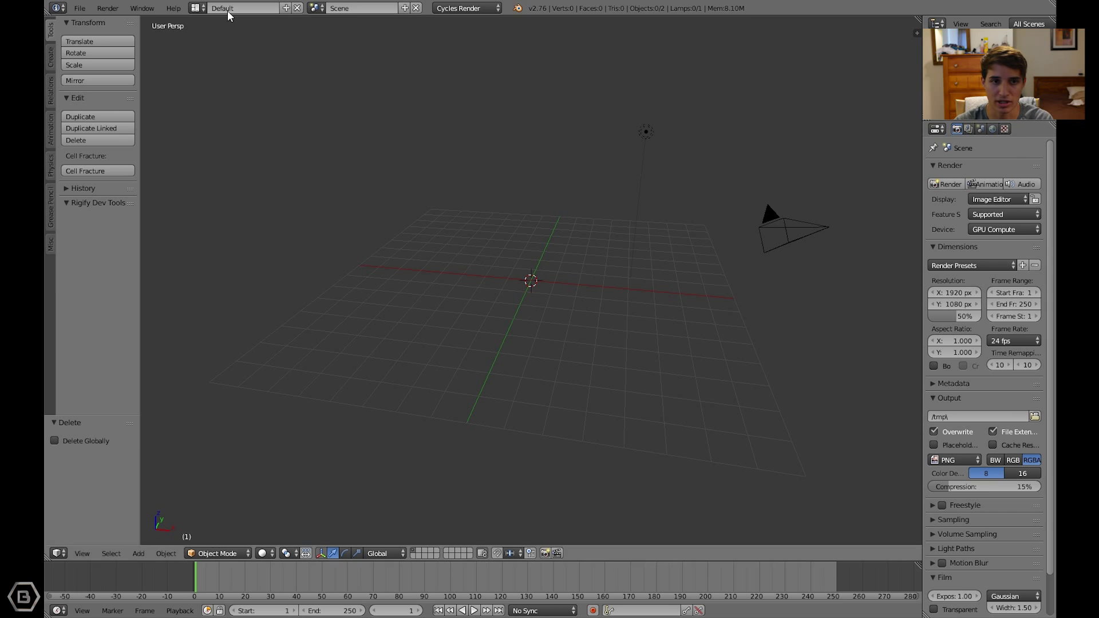
Step: Open the add-on preferences and examine the details of the Animation: GxAV add-on
left_click(80, 8)
left_click(106, 142)
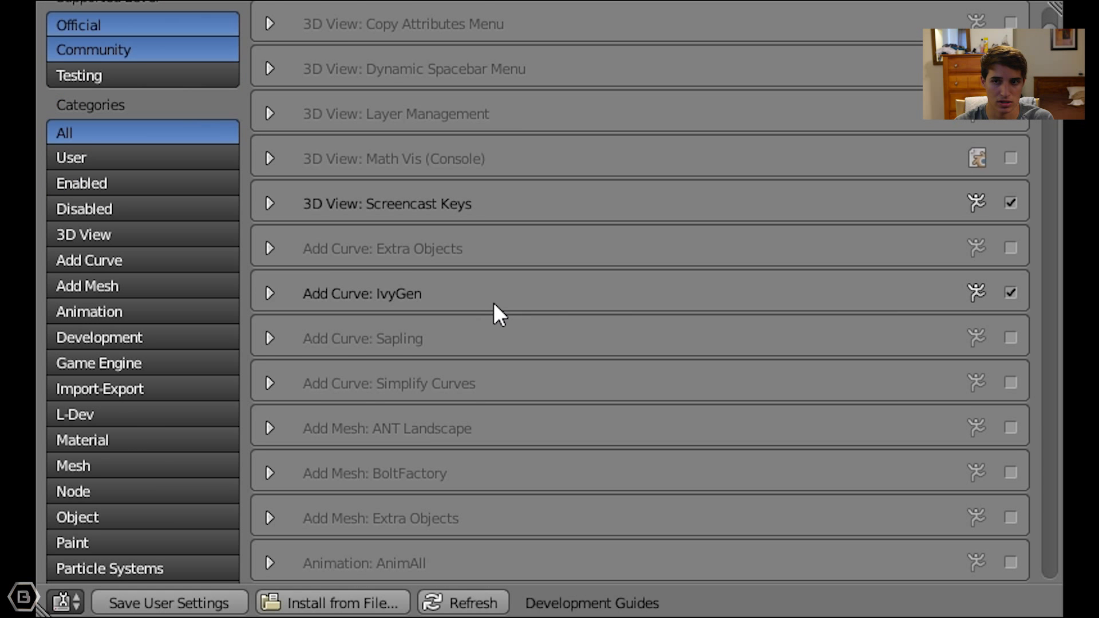
scroll(493, 302, "down", 6)
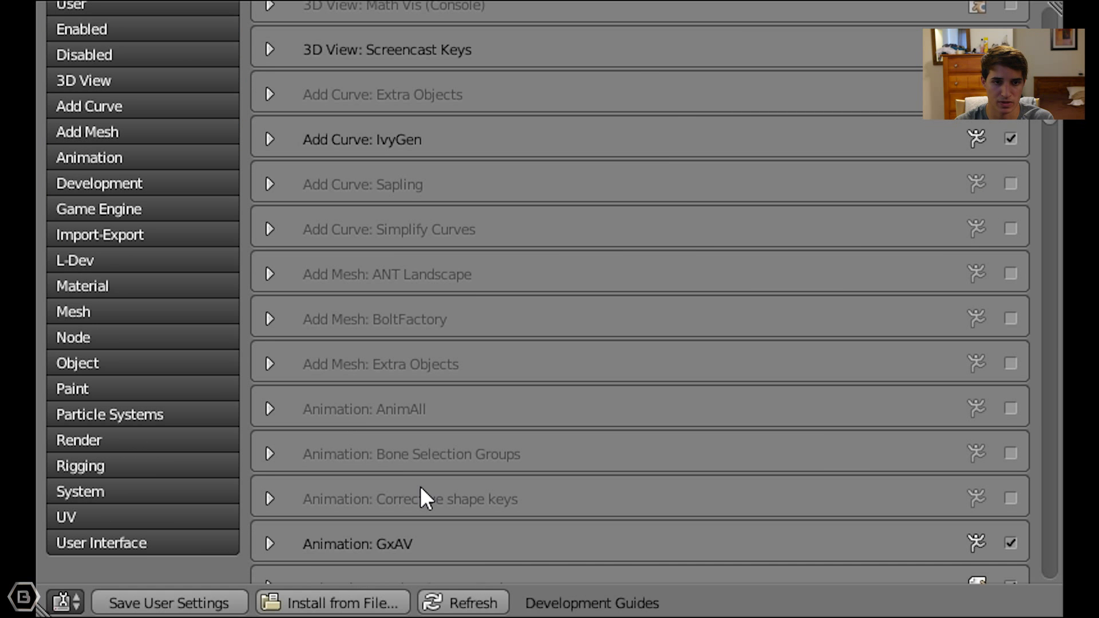
scroll(279, 437, "down", 2)
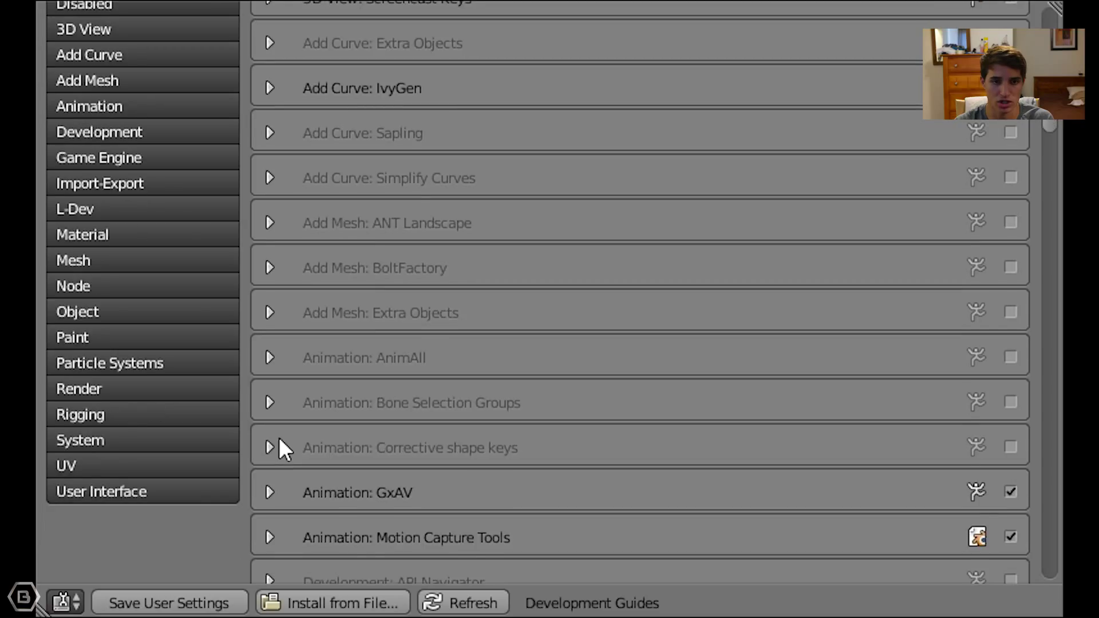
scroll(280, 439, "down", 2)
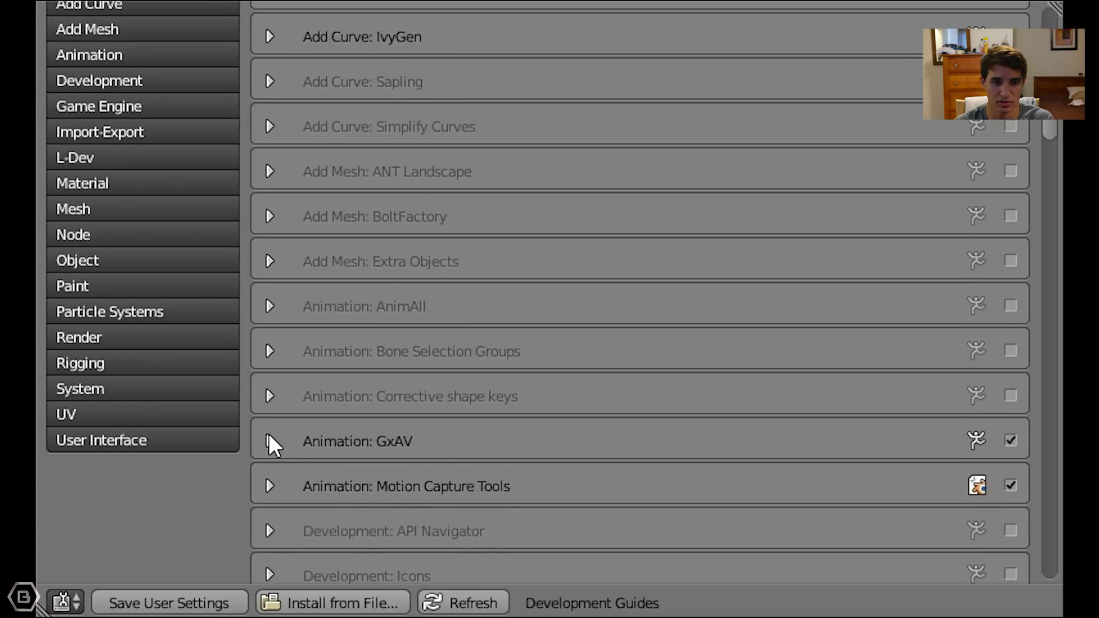
left_click(269, 440)
scroll(407, 417, "down", 4)
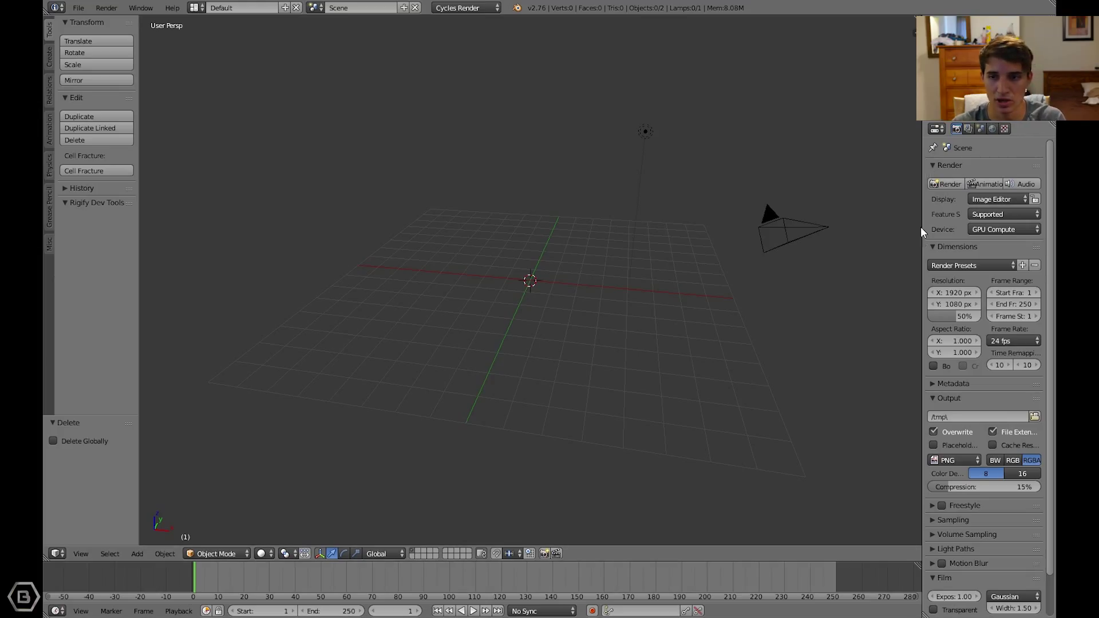
left_click_drag(921, 228, 892, 228)
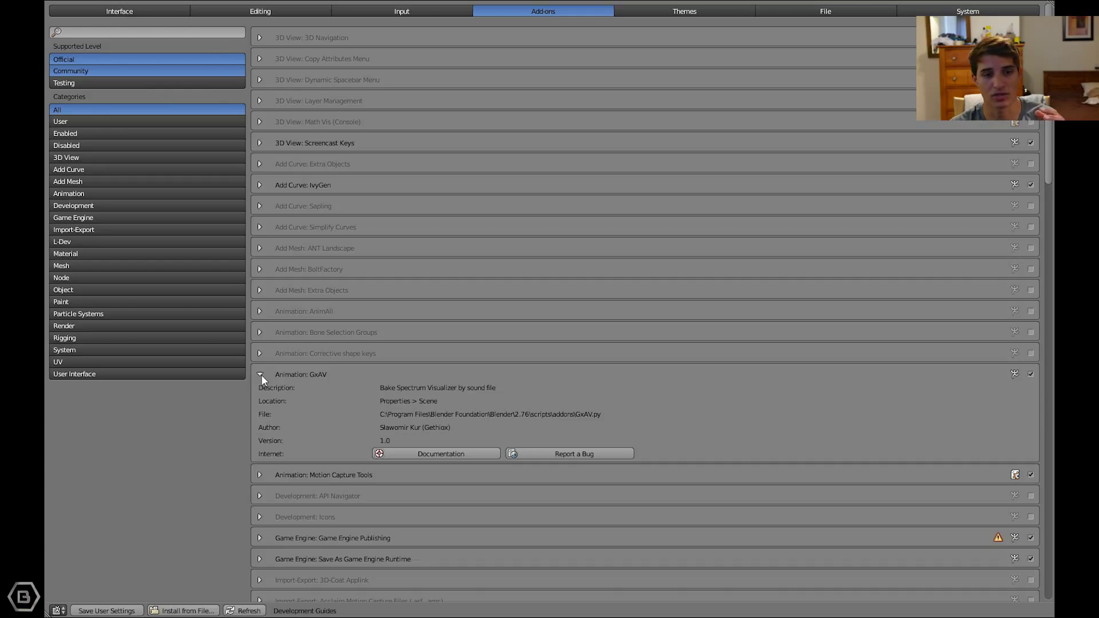
left_click(260, 375)
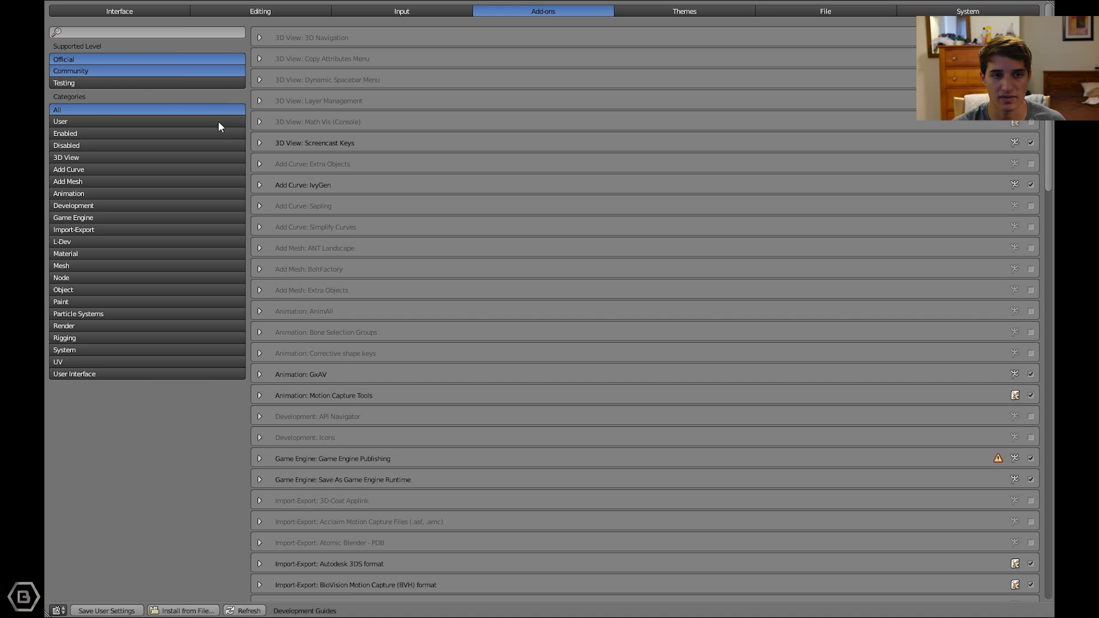
Step: Filter the add-on list to the Disabled category and look through it
left_click(154, 32)
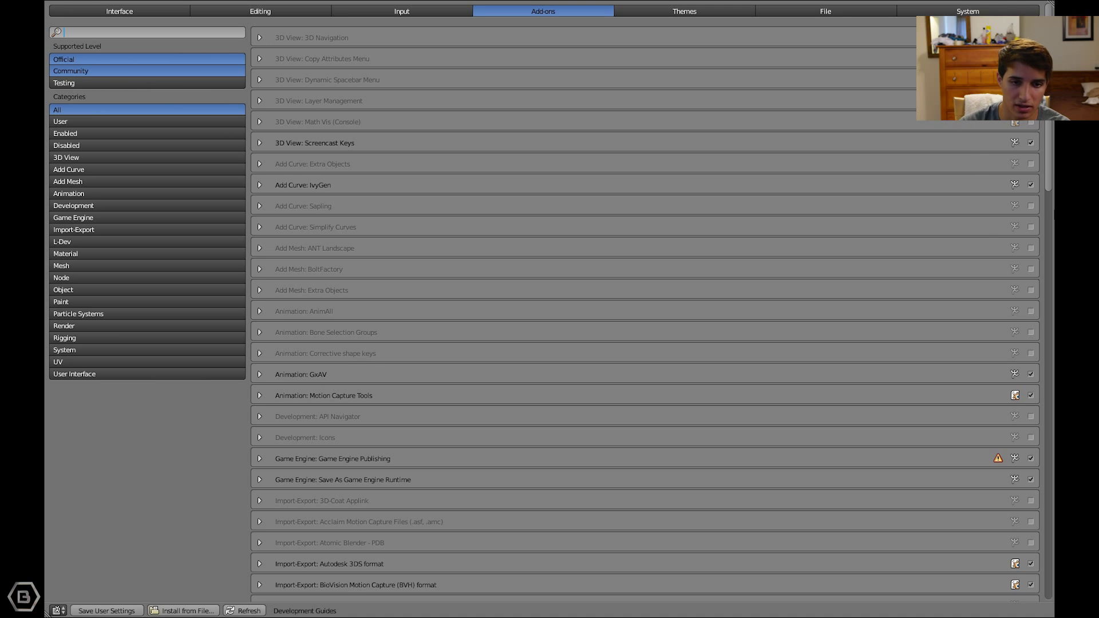
scroll(1049, 167, "down", 2)
scroll(1047, 156, "up", 2)
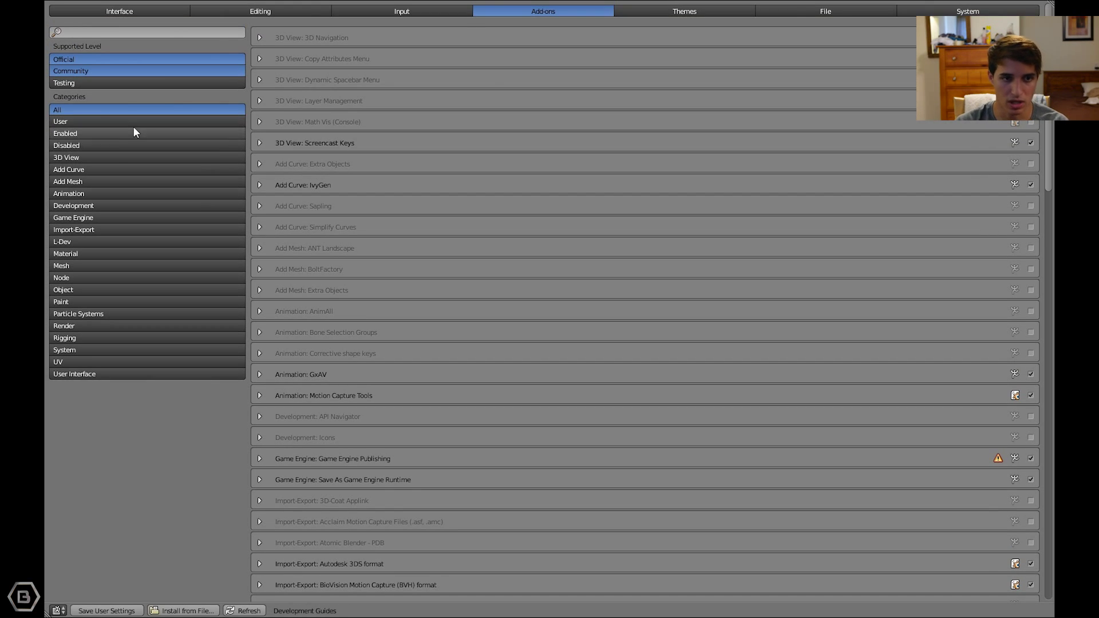
left_click(115, 145)
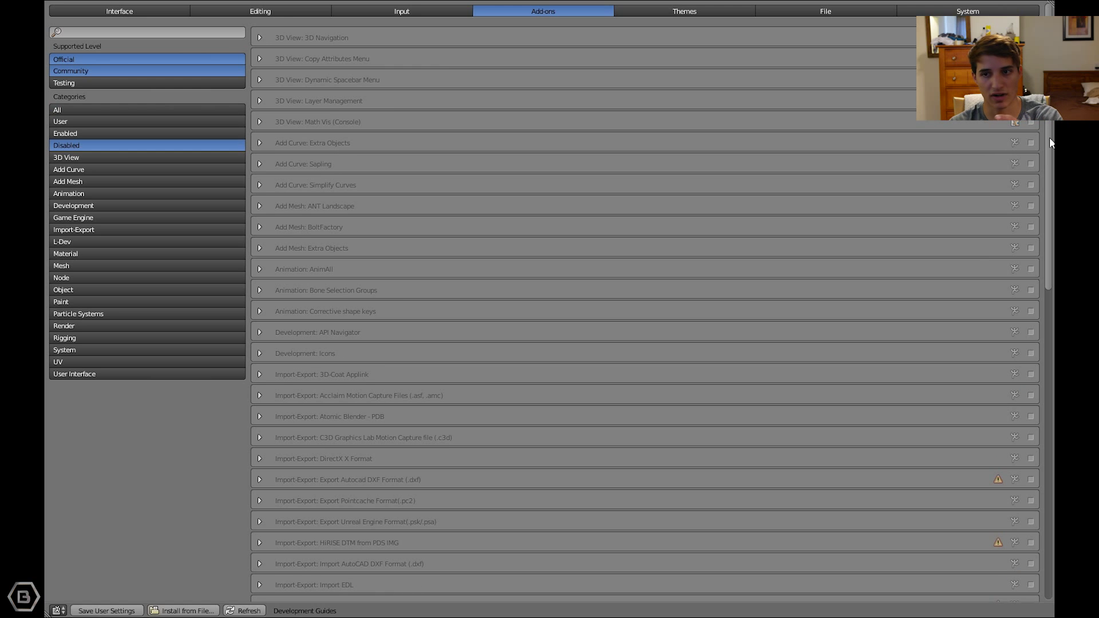
scroll(1051, 154, "down", 2)
scroll(1051, 160, "up", 2)
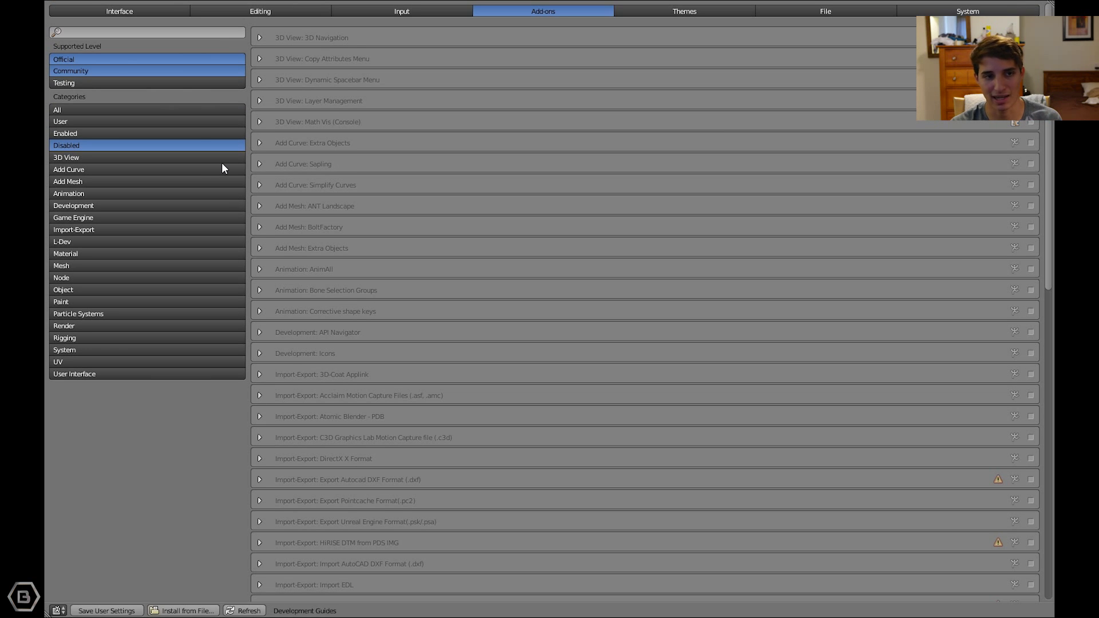
Step: Search all add-on categories for "gx" and check the GxAV add-on's details
left_click(164, 110)
left_click(140, 33)
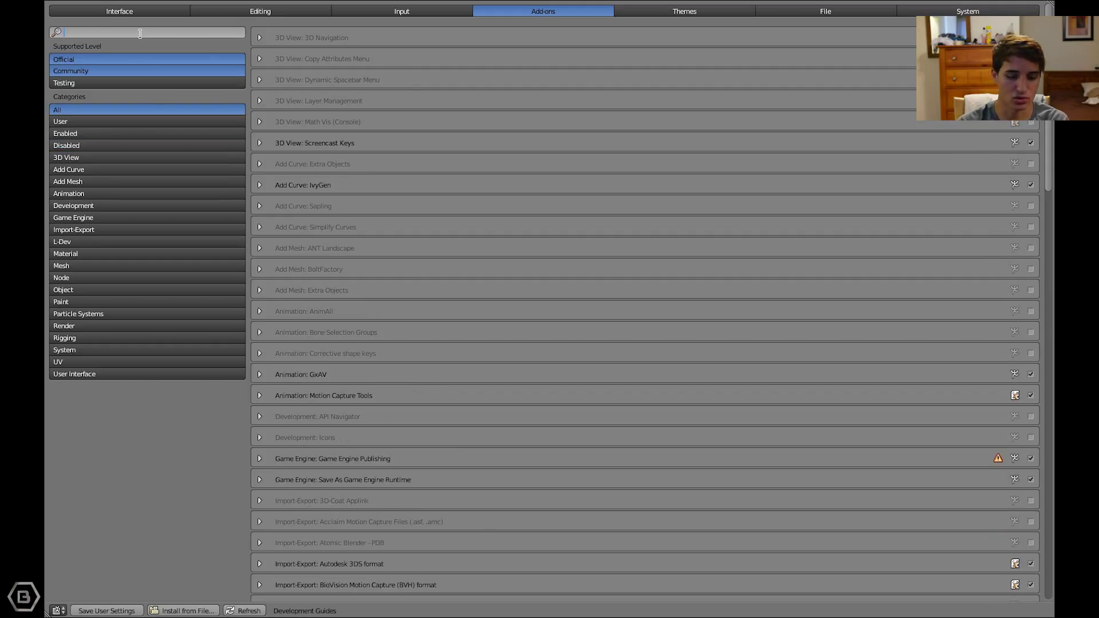
type("gx")
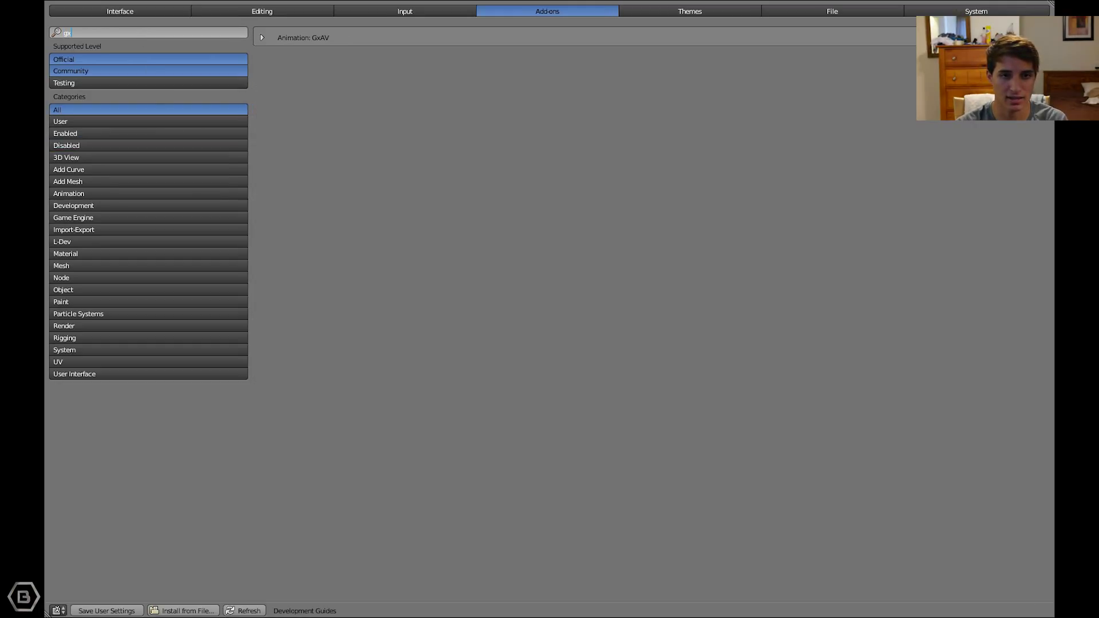
key("Return")
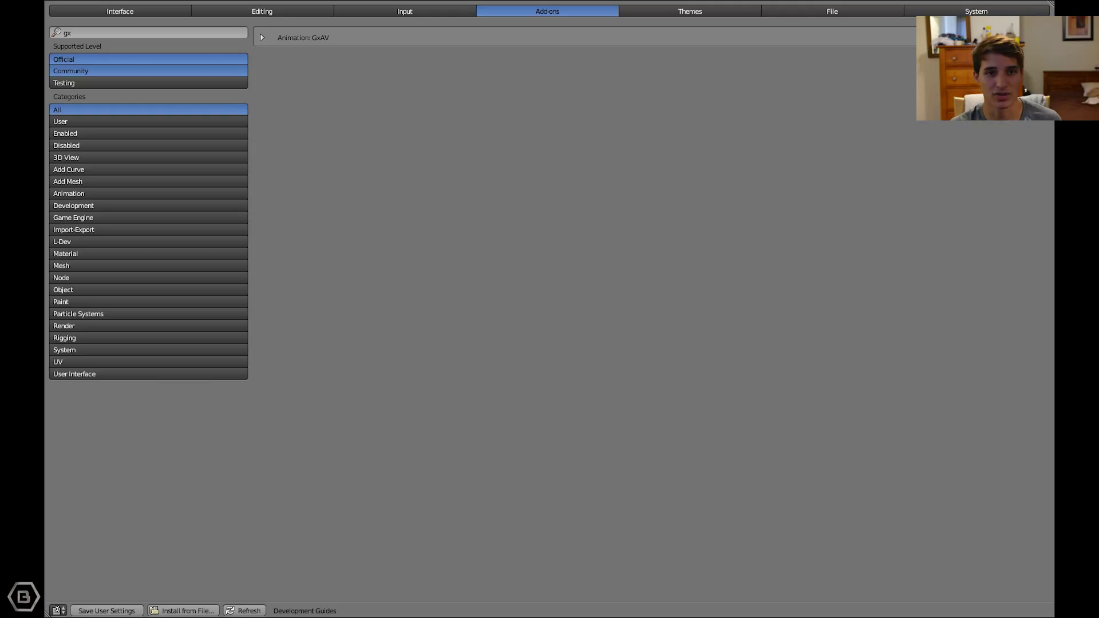
left_click(1042, 37)
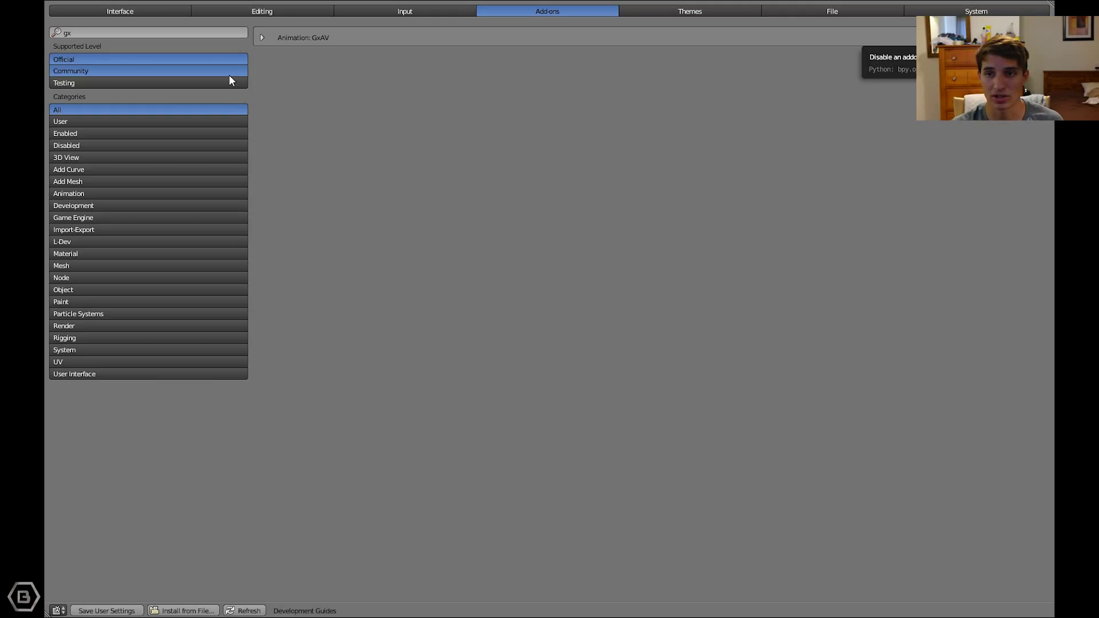
left_click(263, 37)
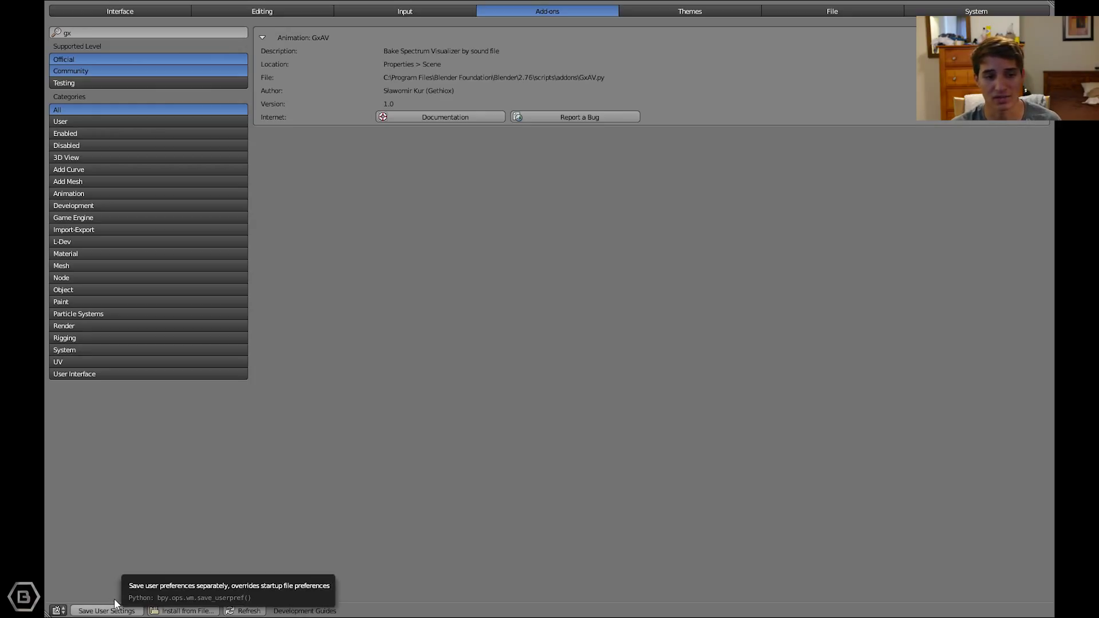
left_click(262, 39)
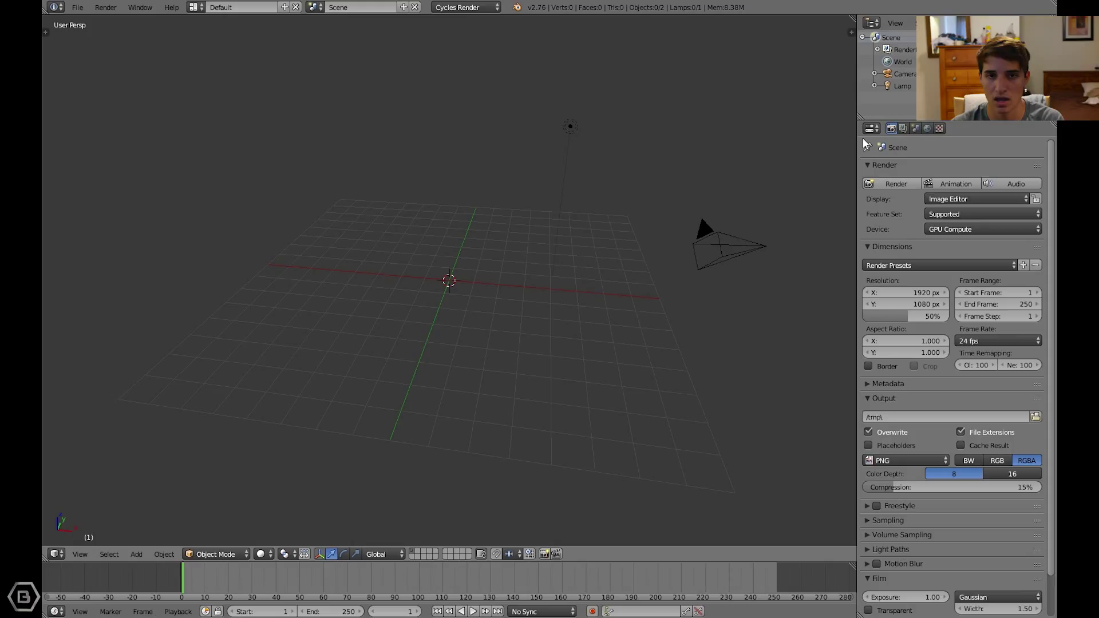
Step: Display the scene properties and collapse the Spectrum Maker section
left_click(915, 129)
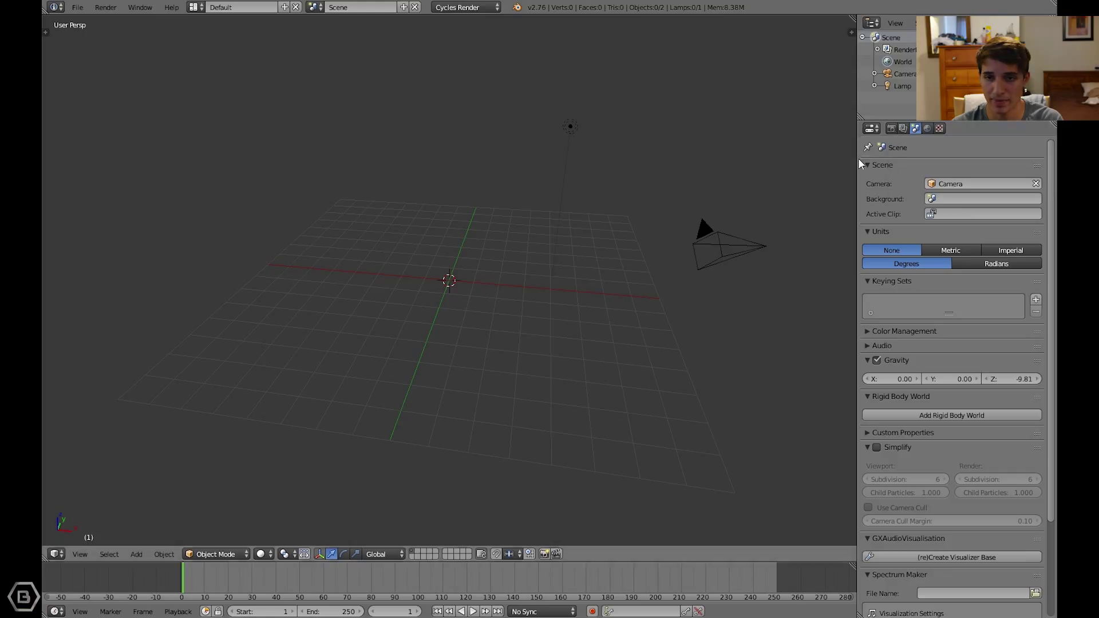
scroll(921, 303, "down", 5)
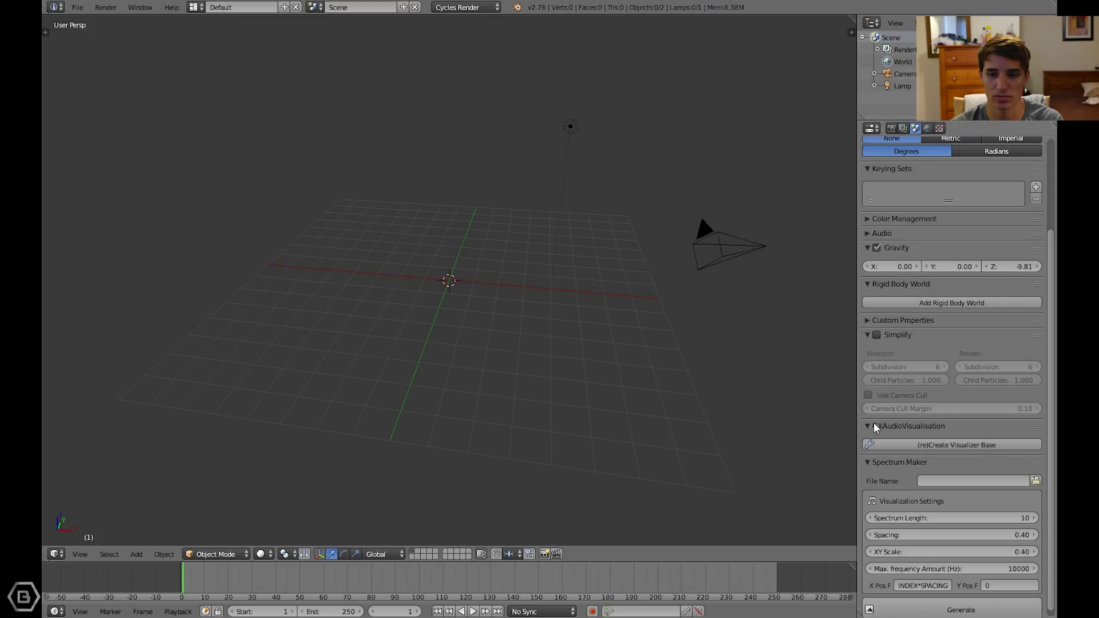
scroll(899, 445, "down", 1)
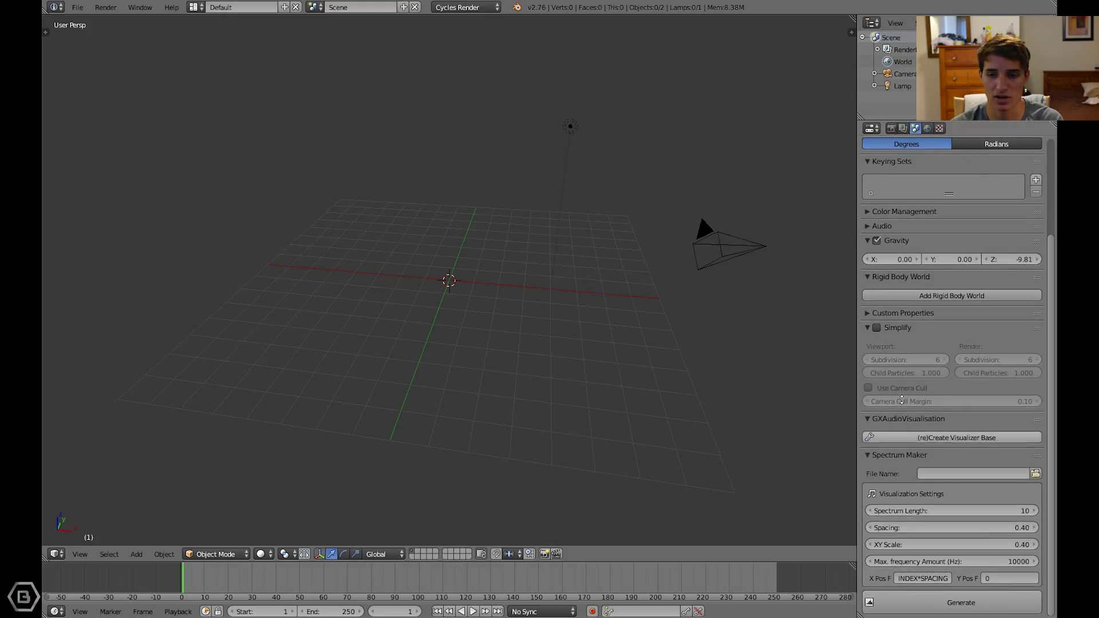
left_click(921, 457)
scroll(944, 485, "up", 4)
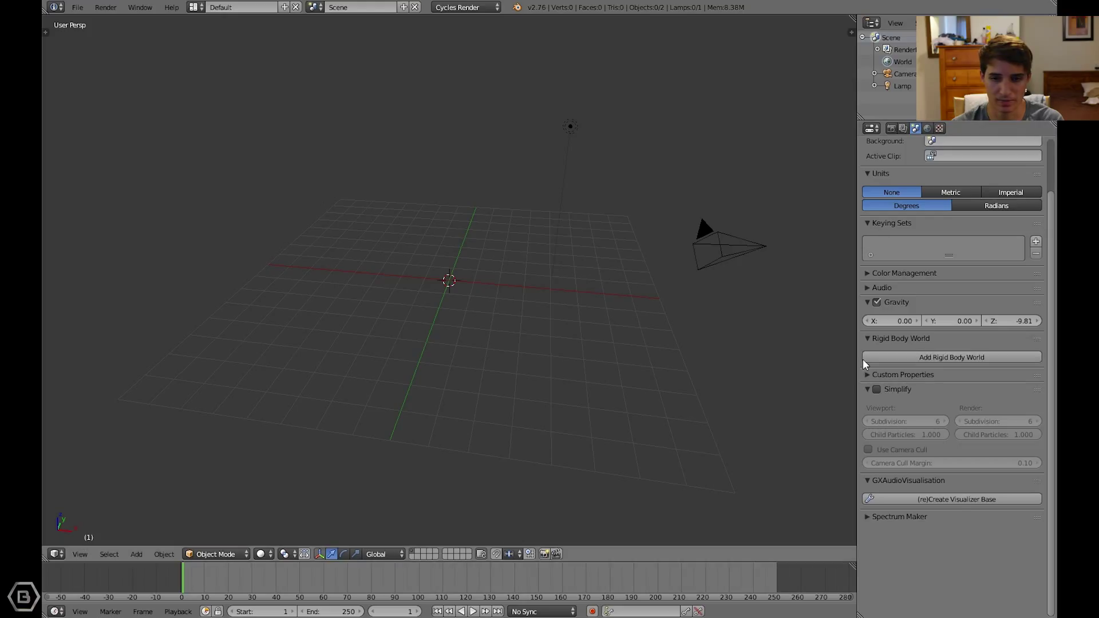
Step: Create the GXAudioVisualisation visualizer base in the scene
left_click(971, 500)
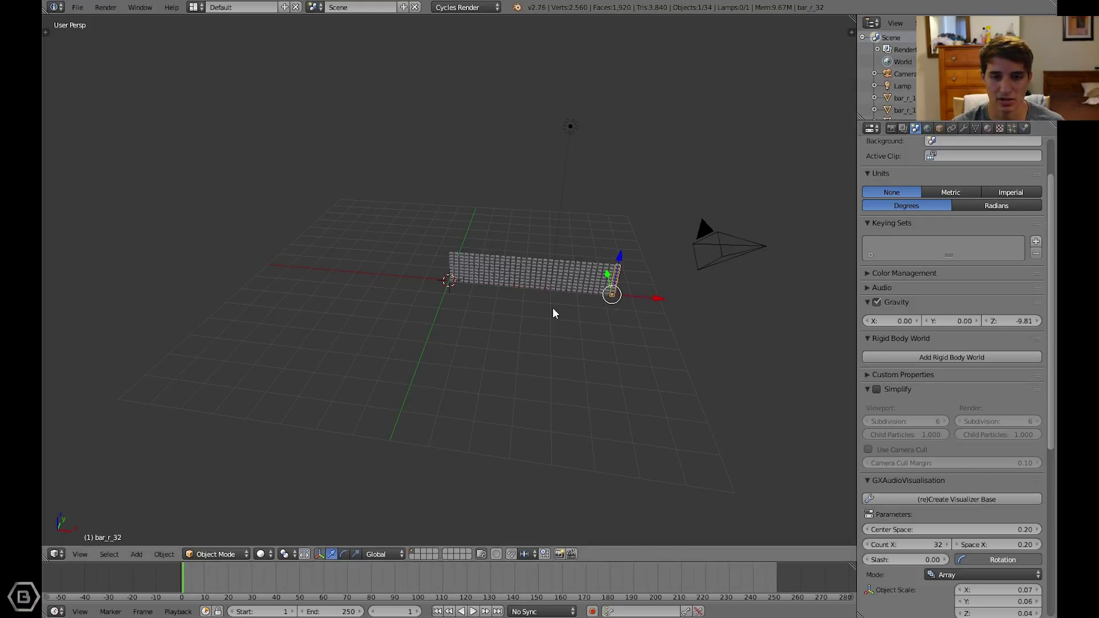
scroll(736, 260, "up", 2)
middle_click_drag(734, 259, 713, 260)
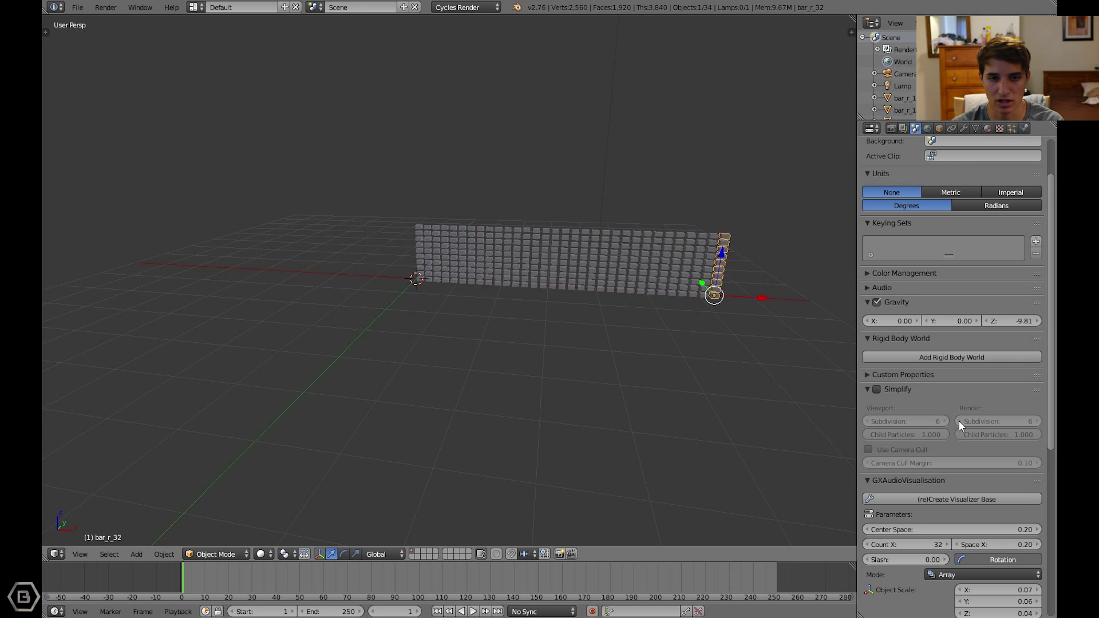
Step: Examine the visualizer's parameters, including the available audio channel options and the file fields
middle_click_drag(959, 421, 970, 297)
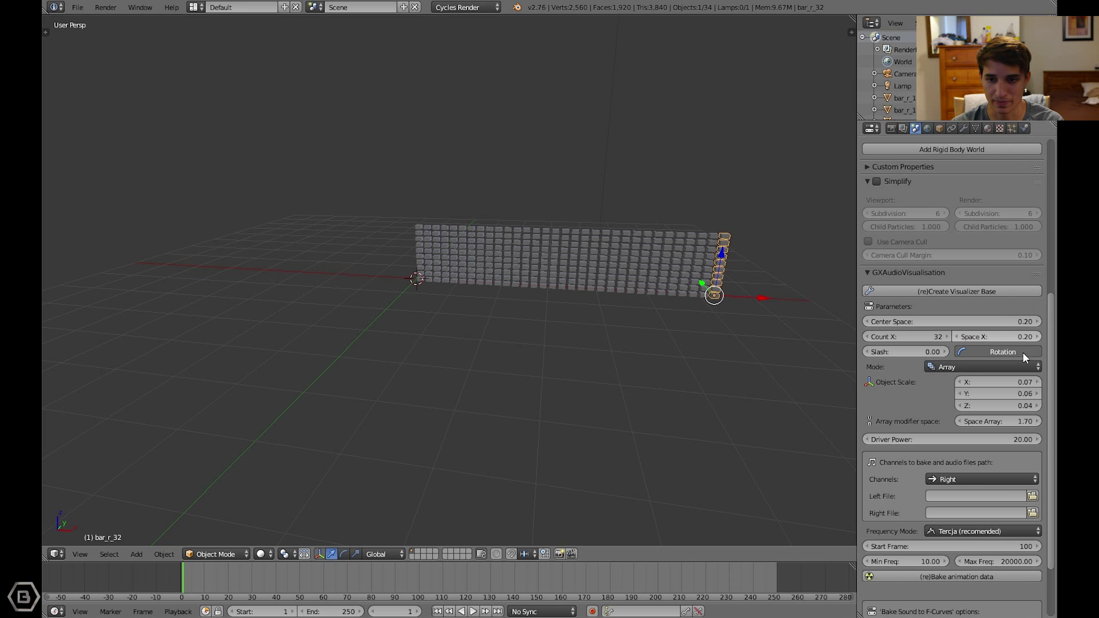
middle_click_drag(1022, 352, 998, 289)
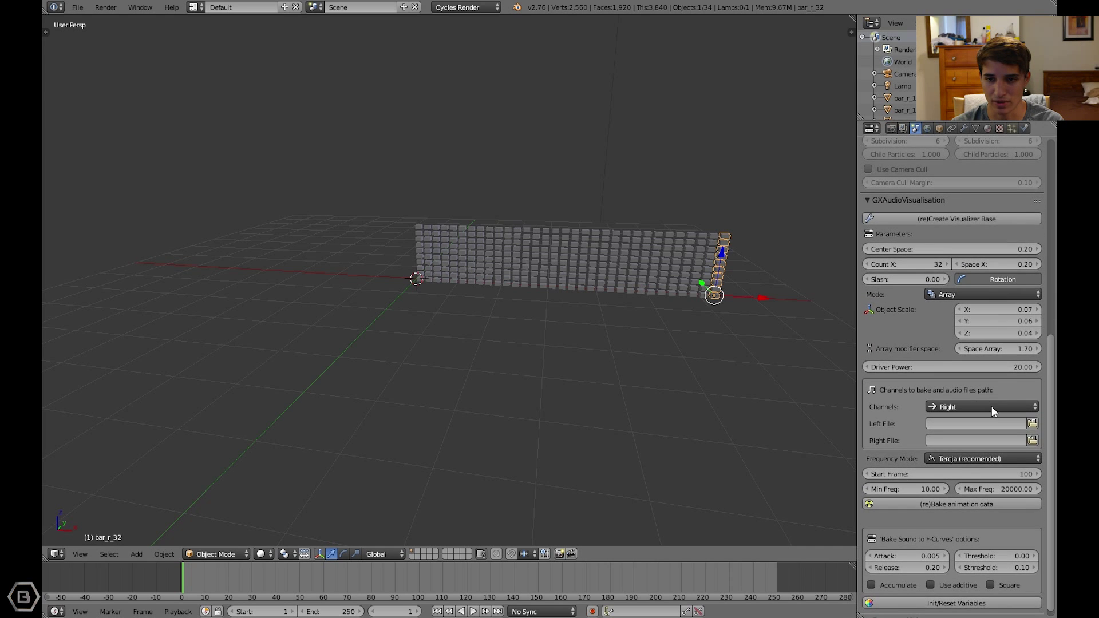
left_click(928, 407)
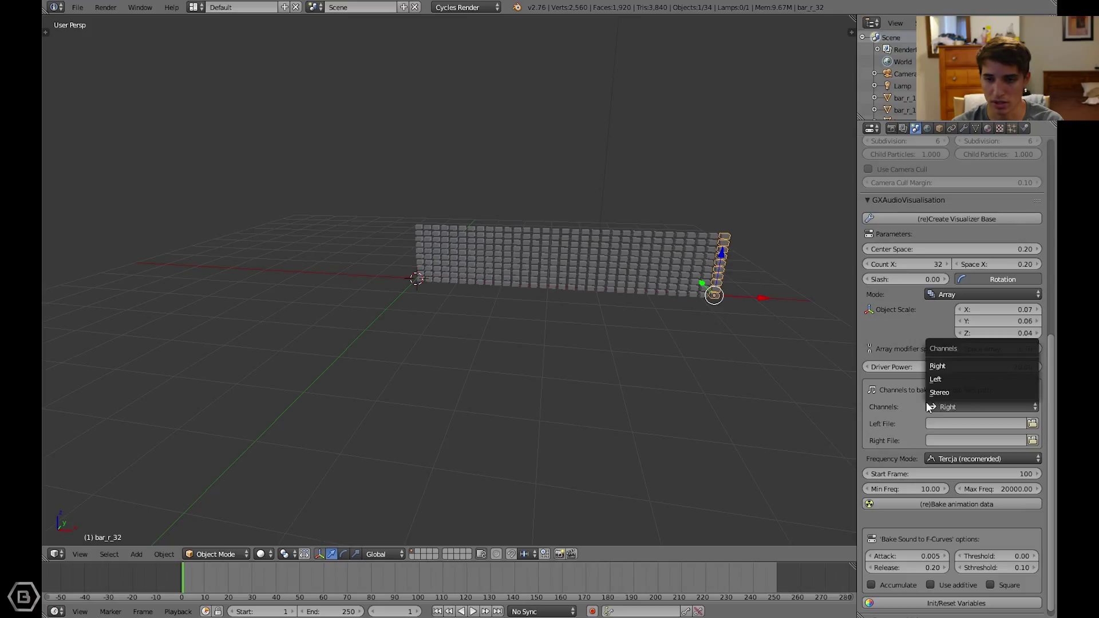
left_click(927, 405)
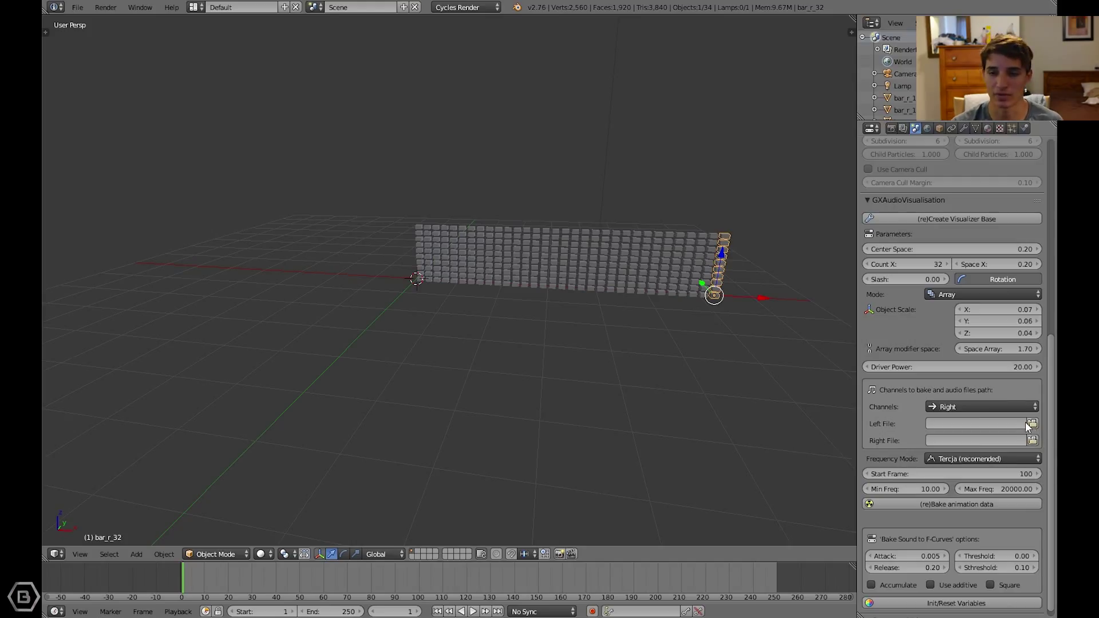
scroll(973, 412, "up", 2)
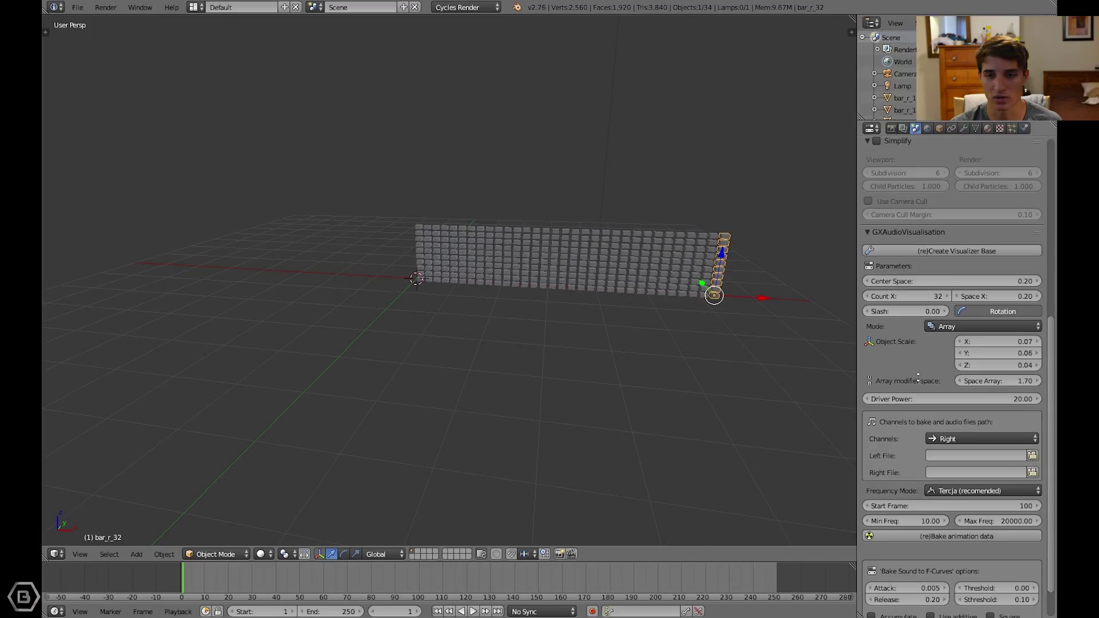
scroll(917, 377, "up", 1)
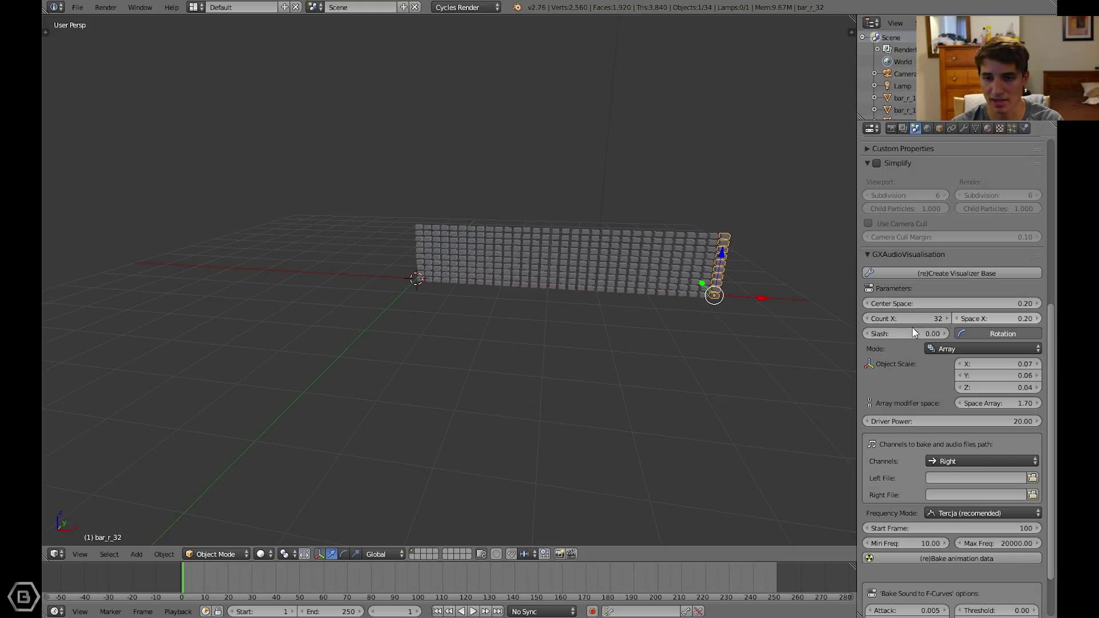
Step: Deselect all objects and set the visualizer's Slash value to -0.24
mouse_move(820, 317)
middle_mouse_down()
mouse_move(789, 328)
mouse_move(813, 320)
middle_mouse_up()
key("a")
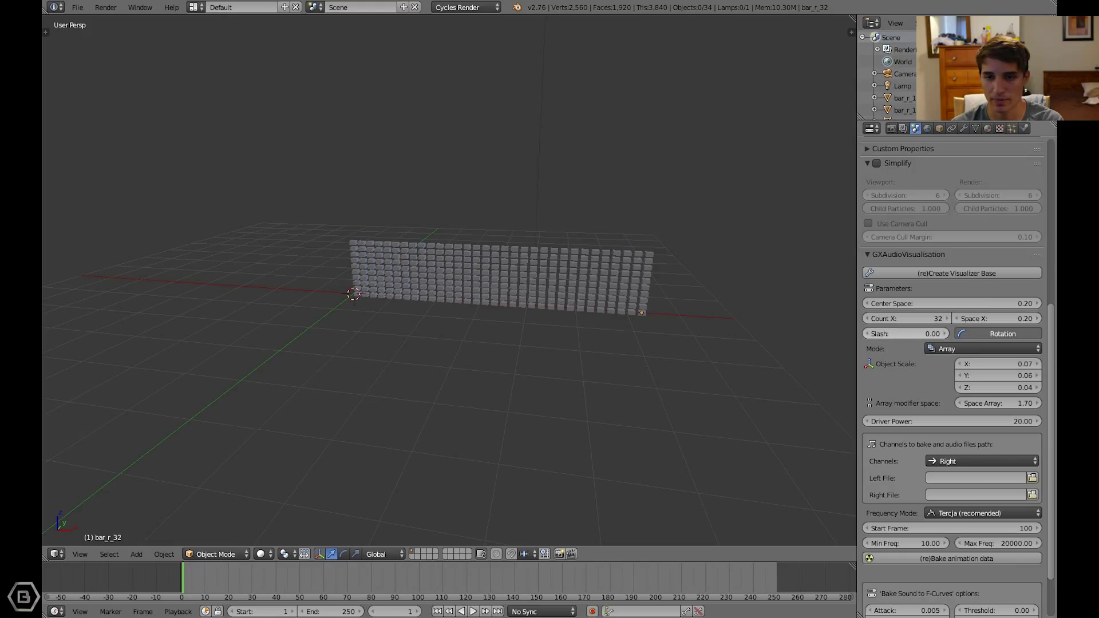
mouse_move(918, 334)
left_mouse_down()
mouse_move(938, 334)
mouse_move(918, 336)
left_mouse_up()
key("minus")
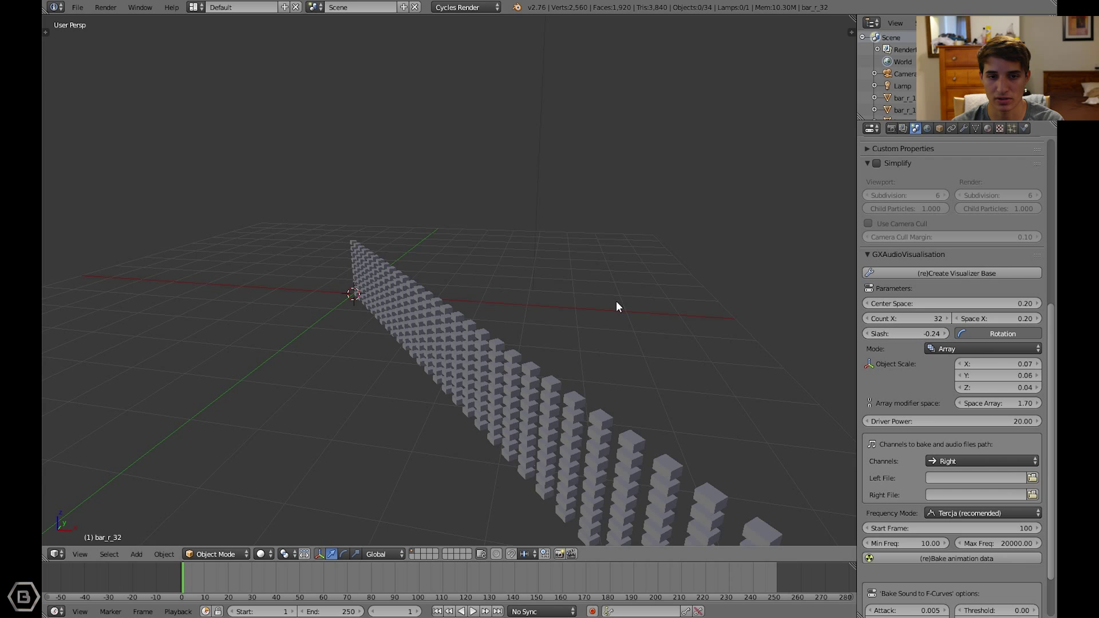
middle_click_drag(616, 307, 884, 330)
Step: Set the visualizer's Slash value to 0 and switch the viewport to the front view
left_click(913, 333)
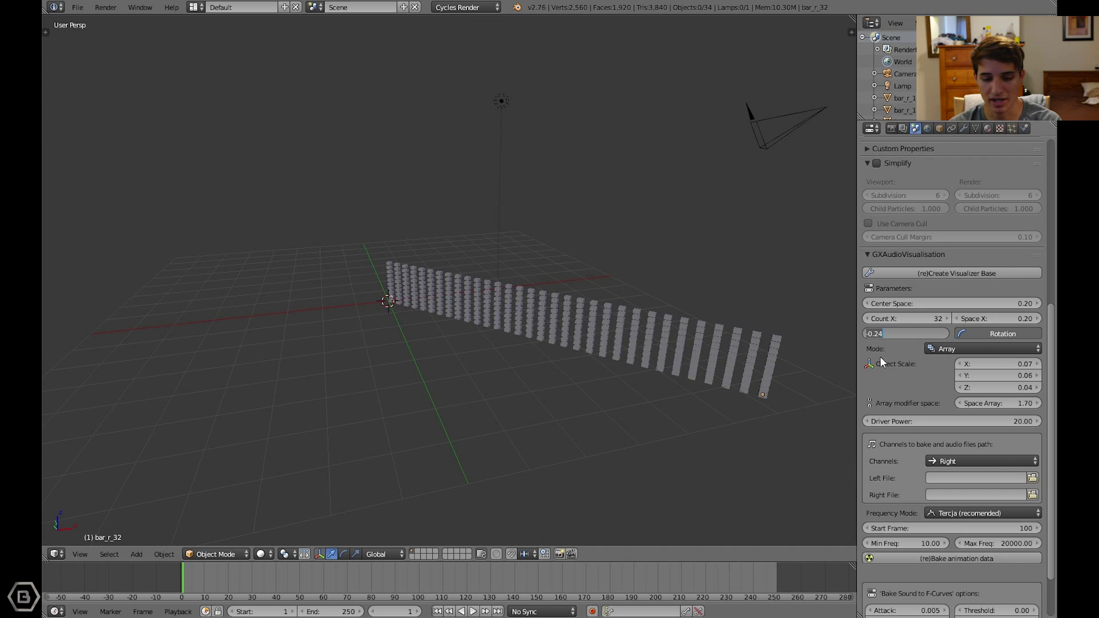
type("0")
key("Return")
middle_click_drag(579, 413, 550, 424)
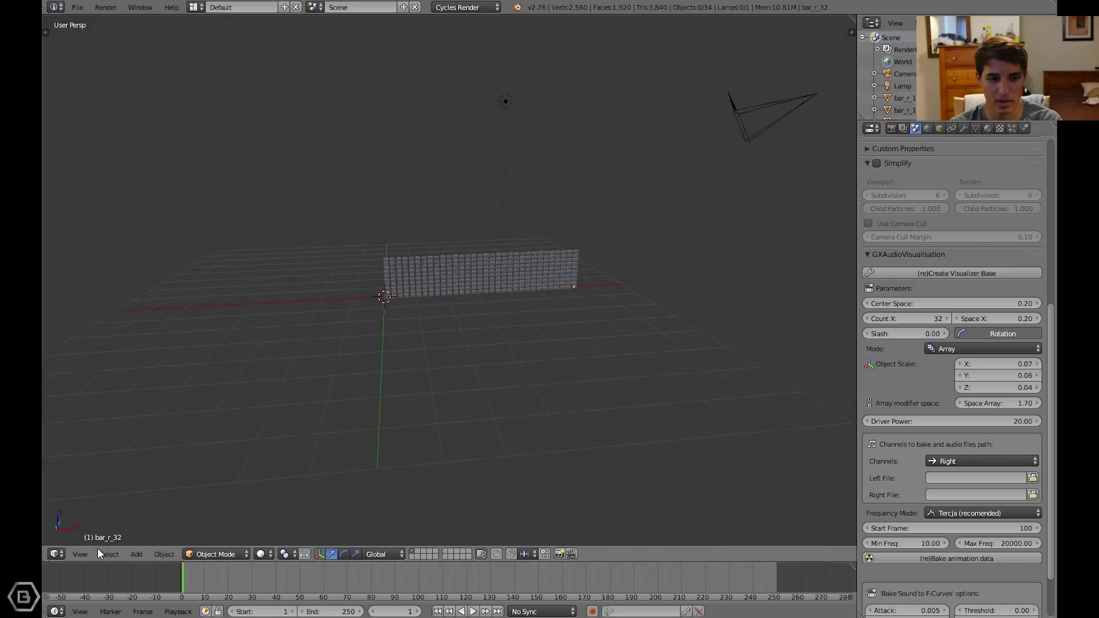
left_click(88, 544)
left_click(116, 480)
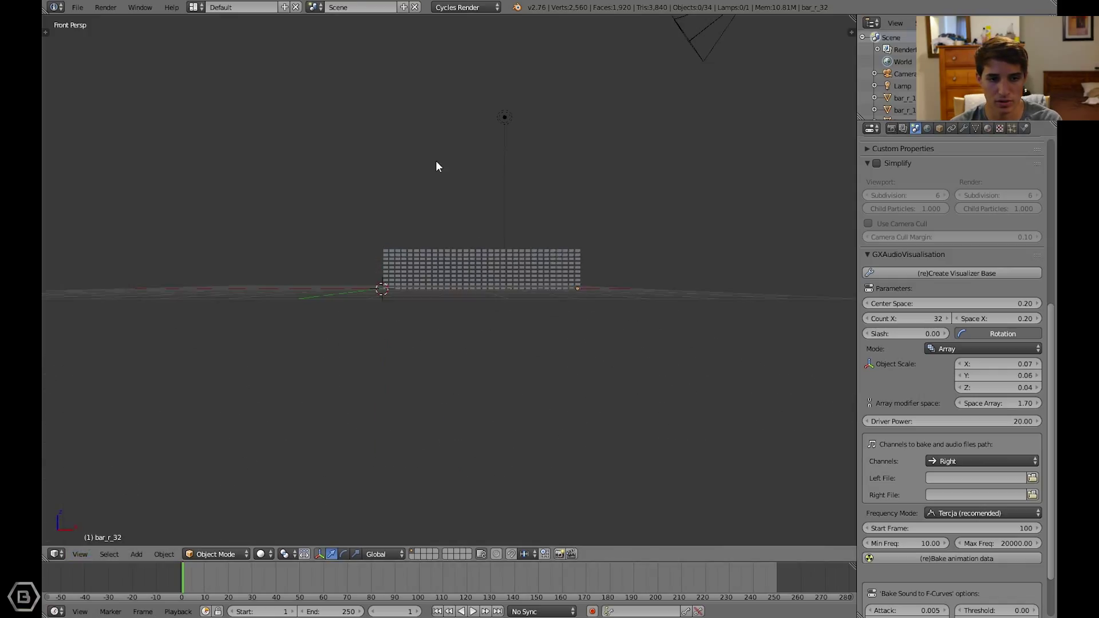
Step: Look through the camera and move it so the visualizer bars sit near the middle of its frame
key("KP_0")
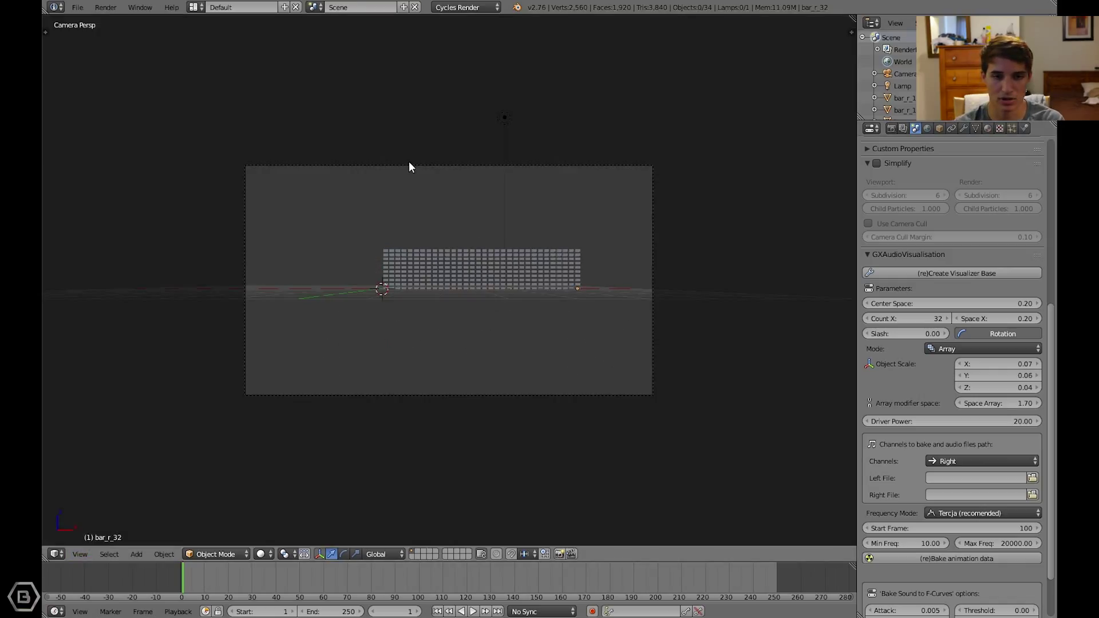
right_click(408, 162)
key("g")
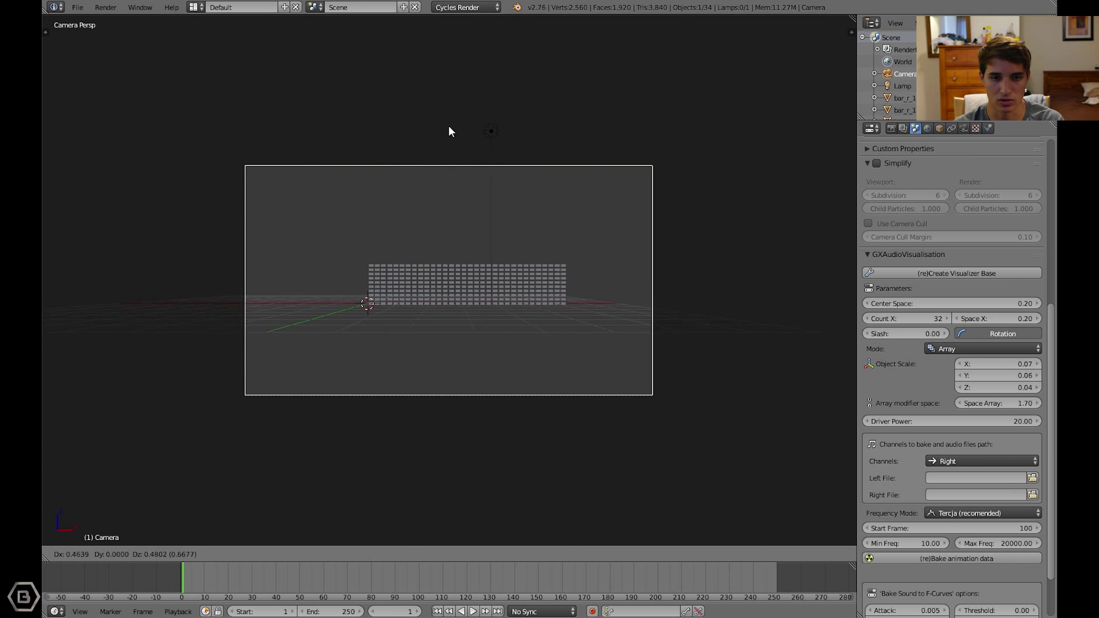
left_click(571, 188)
key("g")
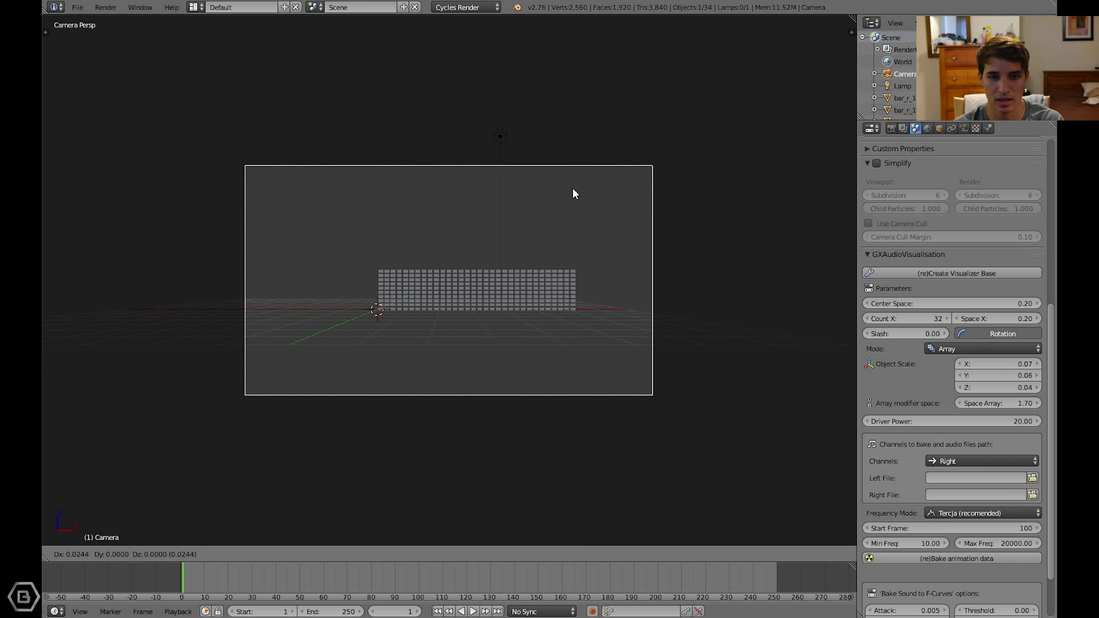
left_click(589, 194)
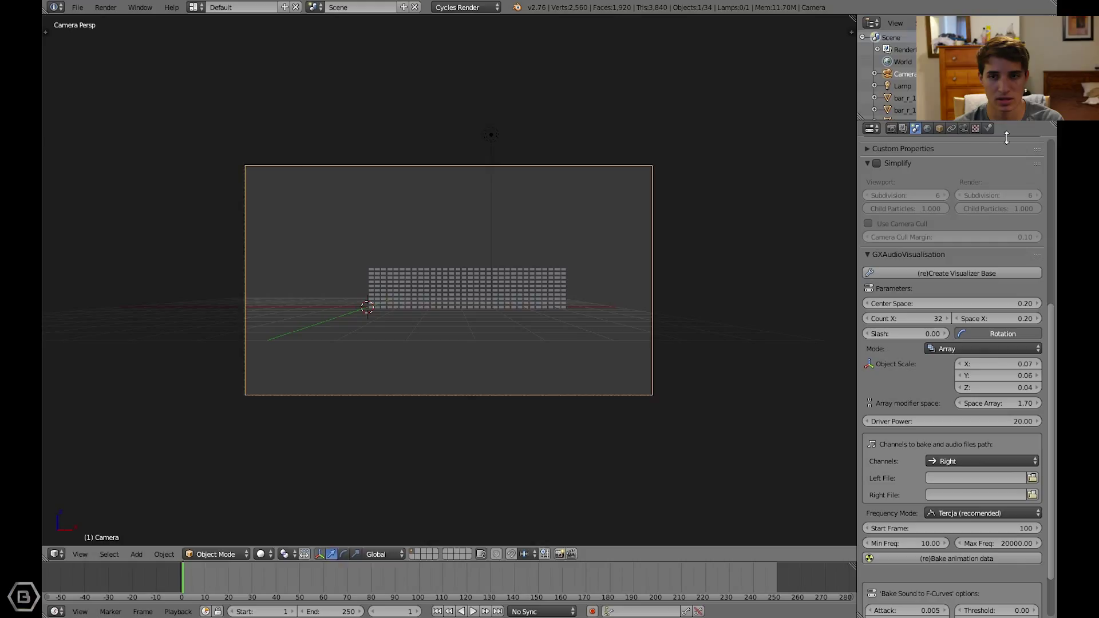
Step: Switch the camera lens to Orthographic and move the camera to centre the visualizer bars in the frame
left_click(964, 128)
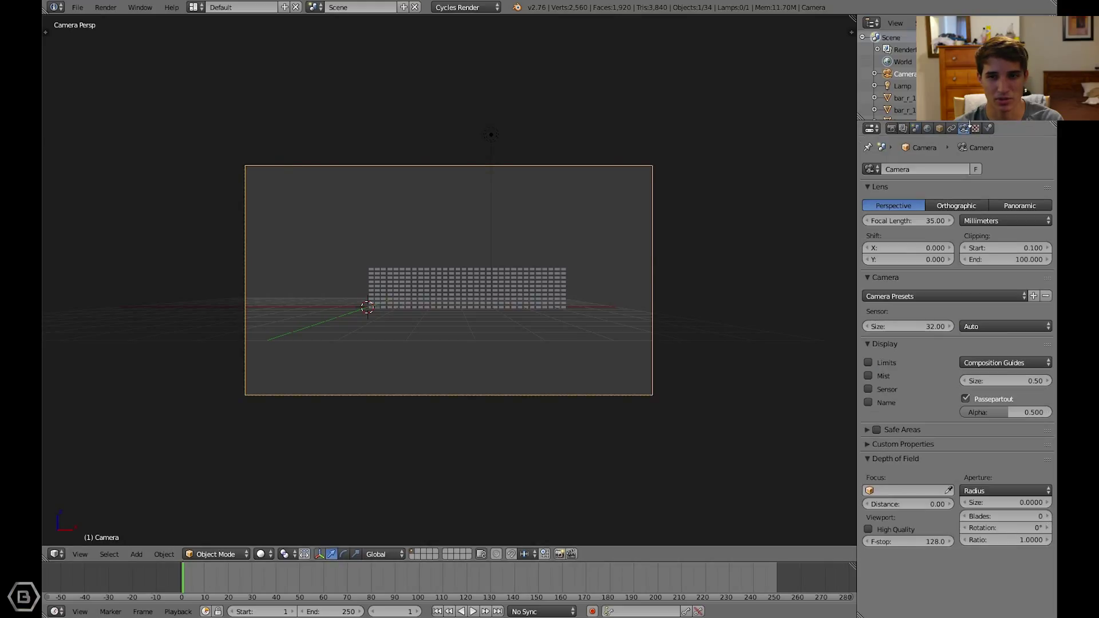
left_click(950, 206)
key("g")
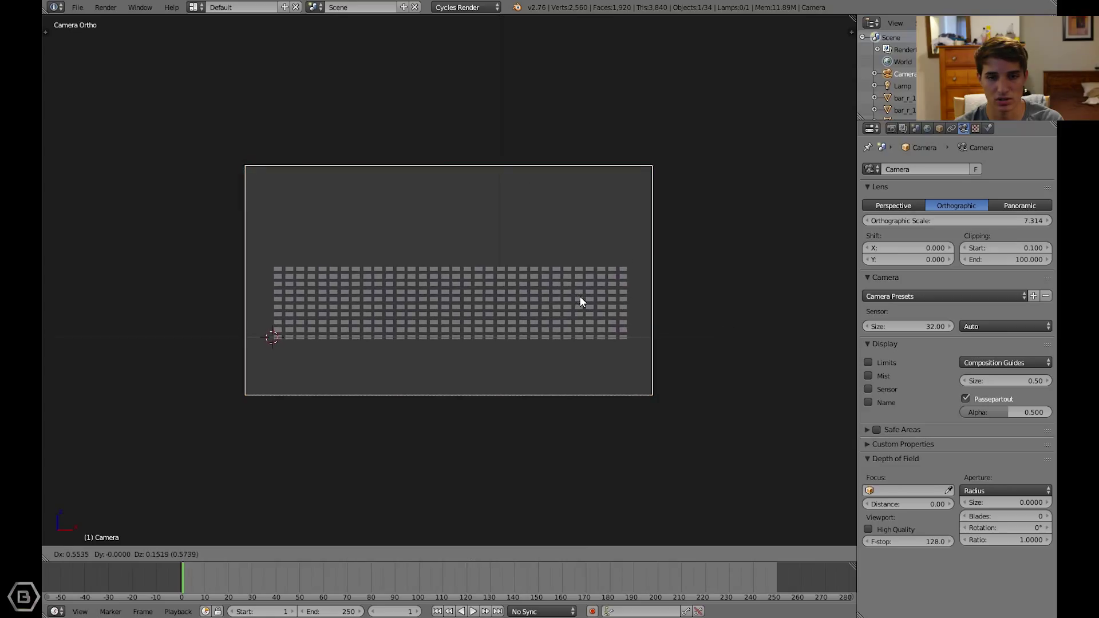
left_click(404, 288)
key("g")
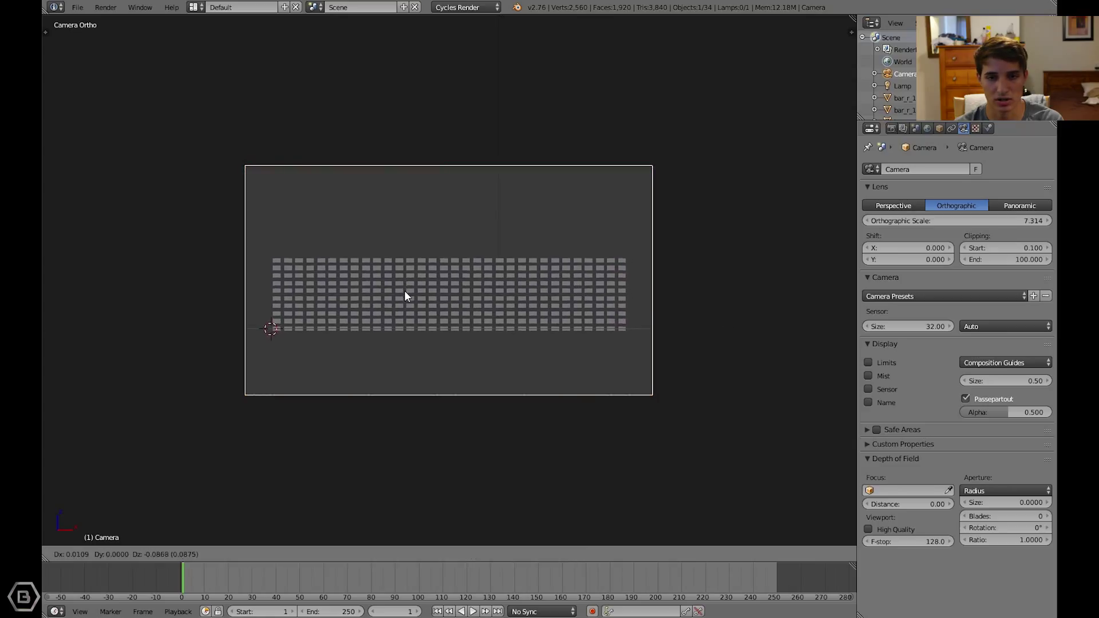
left_click(404, 290)
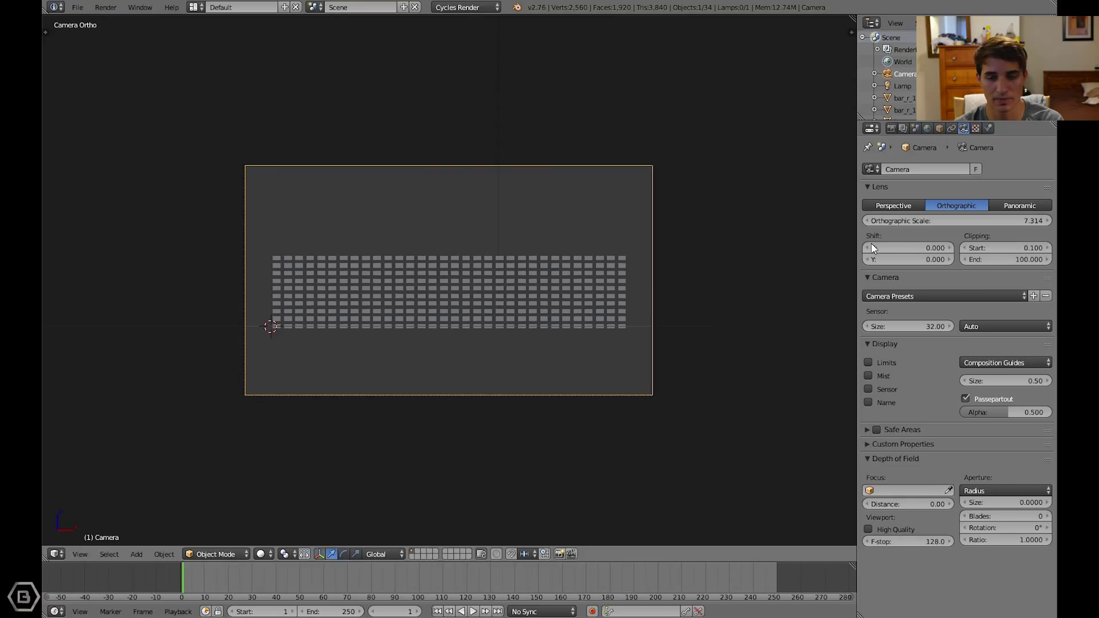
Step: Return to the visualizer's scene parameters and set the Space Array value to 1
left_click(915, 129)
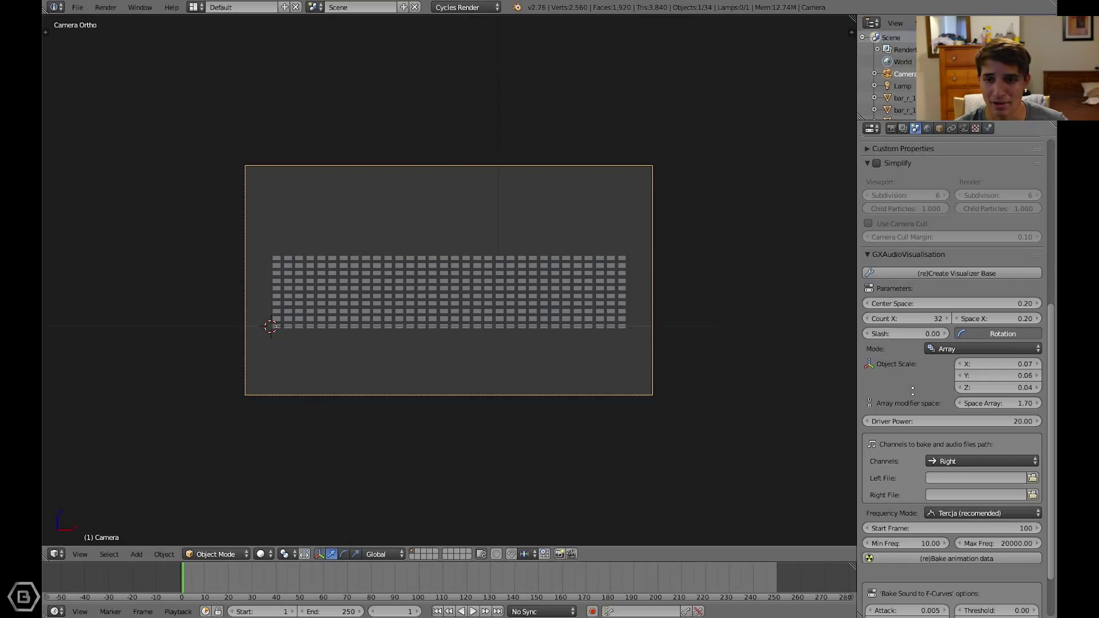
scroll(912, 390, "up", 1)
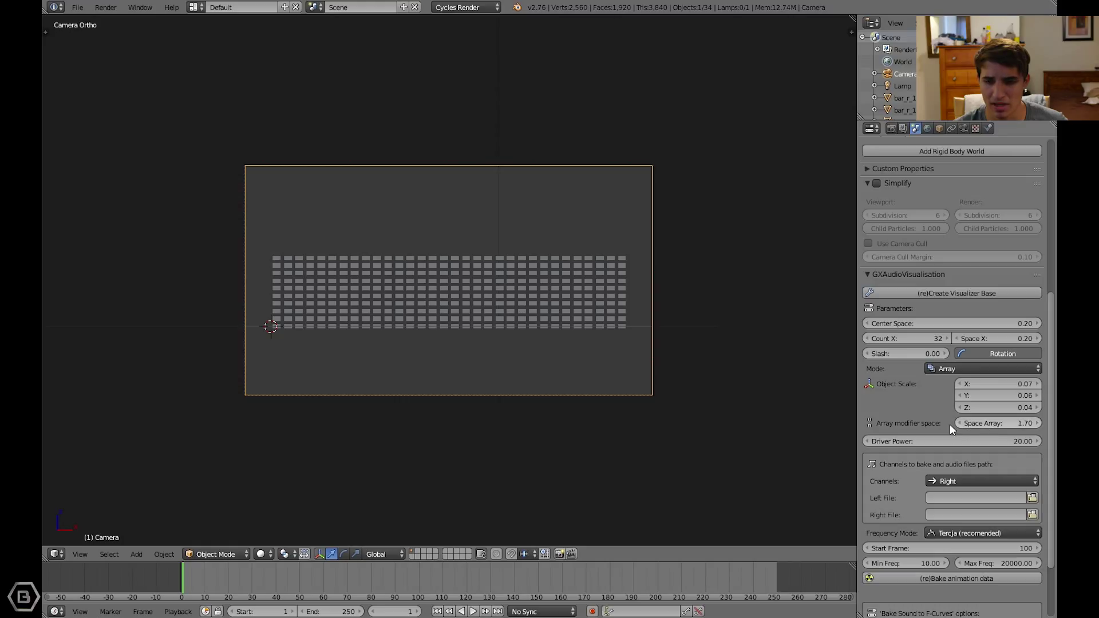
scroll(327, 271, "up", 2)
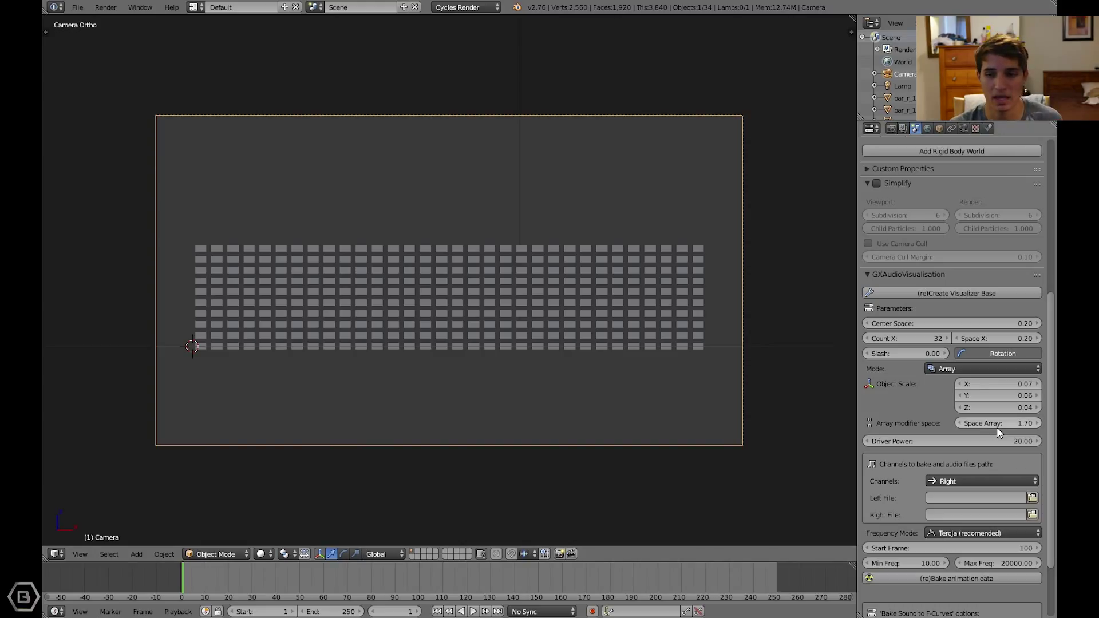
mouse_move(999, 423)
left_mouse_down()
mouse_move(969, 423)
mouse_move(1013, 423)
mouse_move(1001, 423)
left_mouse_up()
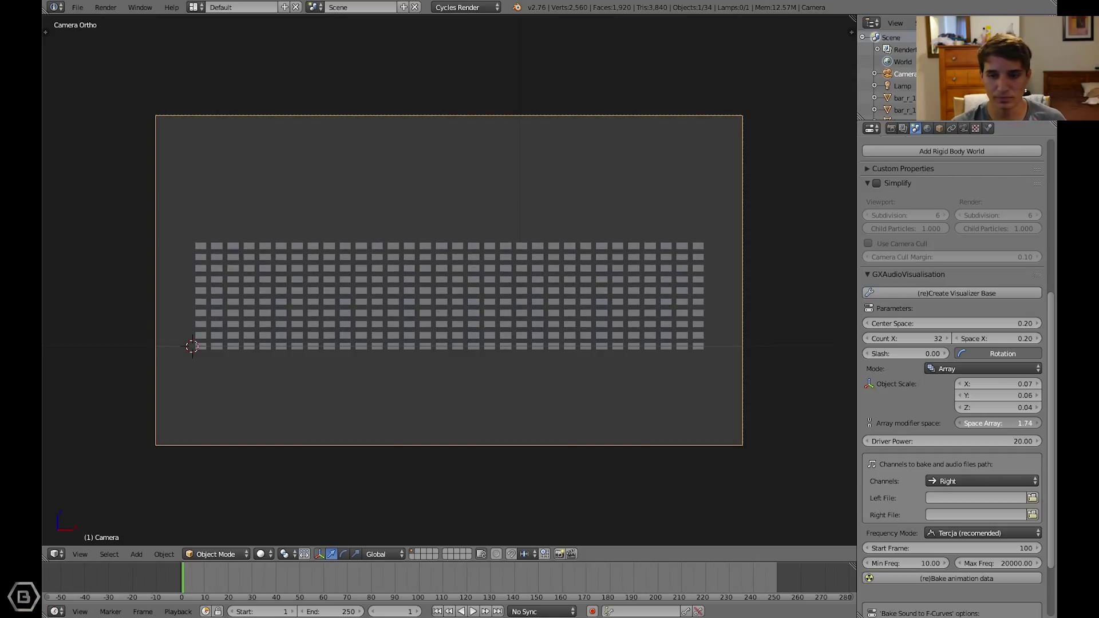
left_click_drag(1001, 423, 998, 423)
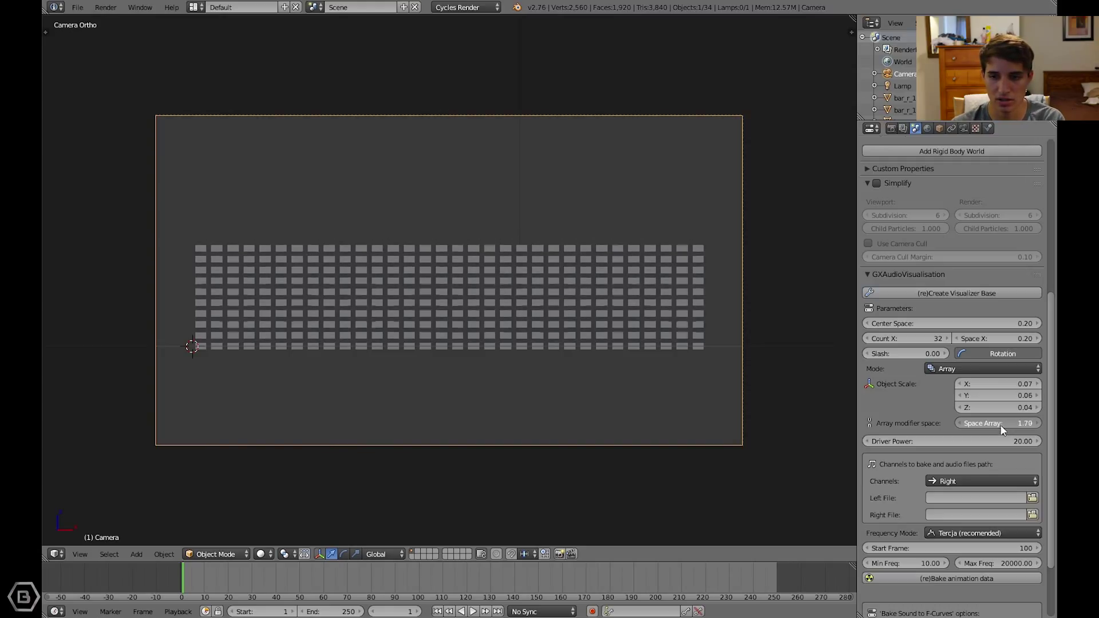
left_click(998, 423)
type("1")
key("Return")
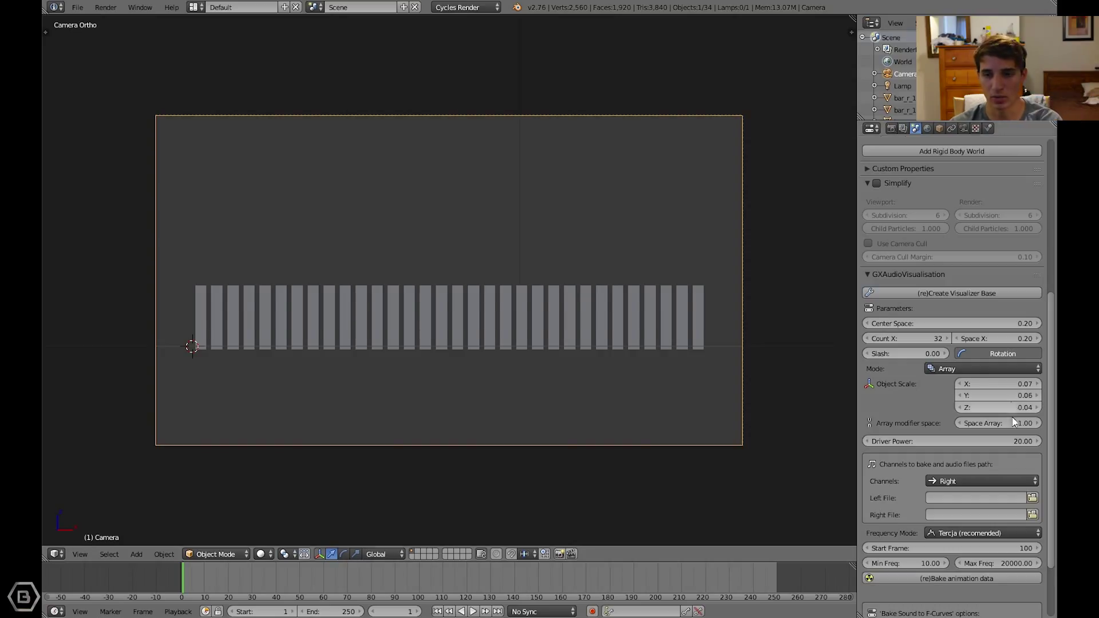
Step: Try a Space Array value of 1.23 to separate the bar segments and return it to 1
left_click_drag(966, 423, 1013, 426)
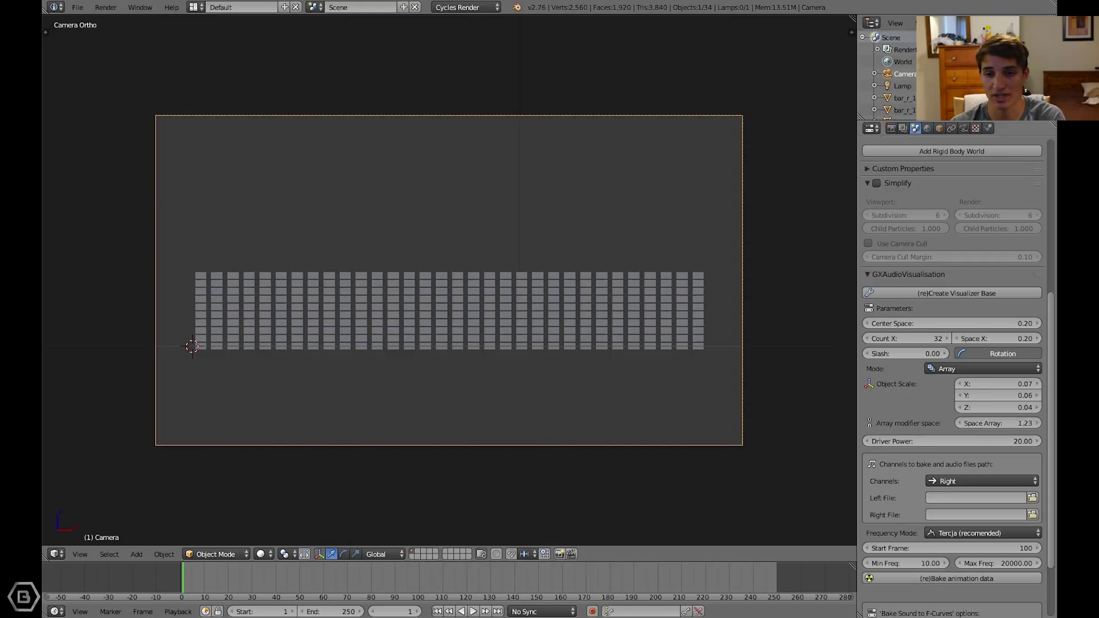
left_click(1013, 423)
type("1")
key("Return")
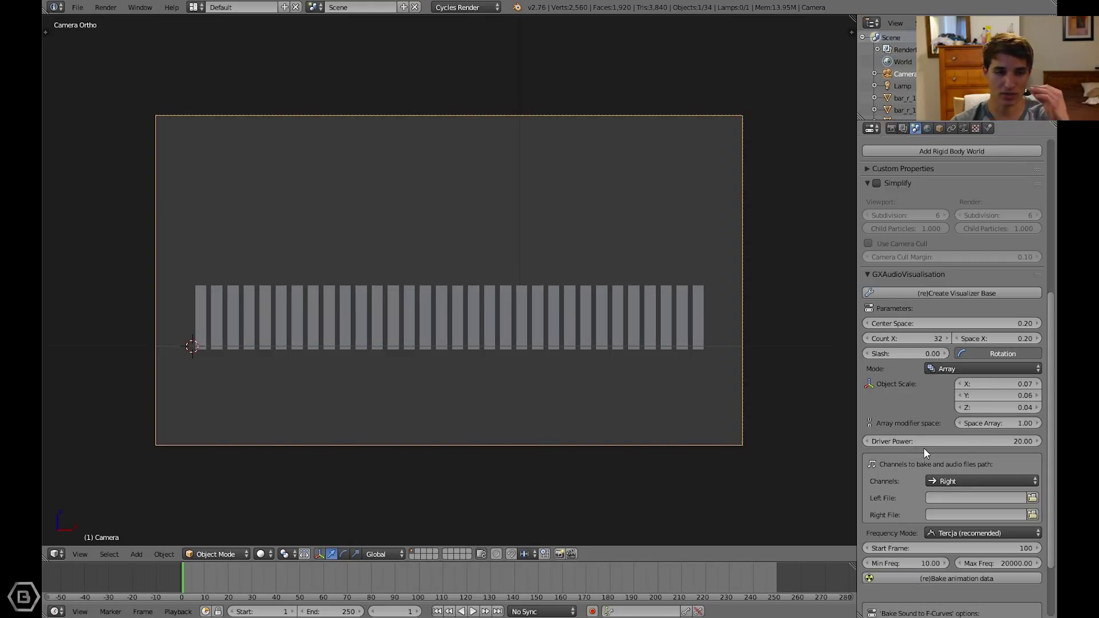
Step: Load the "Call Me Baby" love song MP3 from the Instrumental Free Music folder on the Kids Passport drive as the Left File
scroll(953, 486, "down", 5)
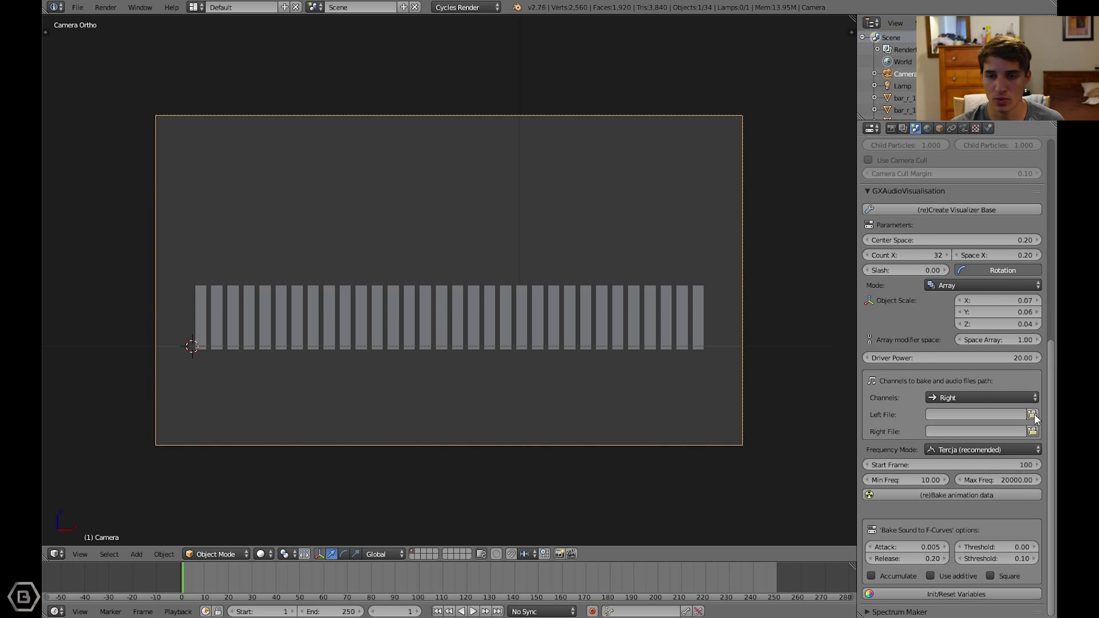
left_click(1032, 431)
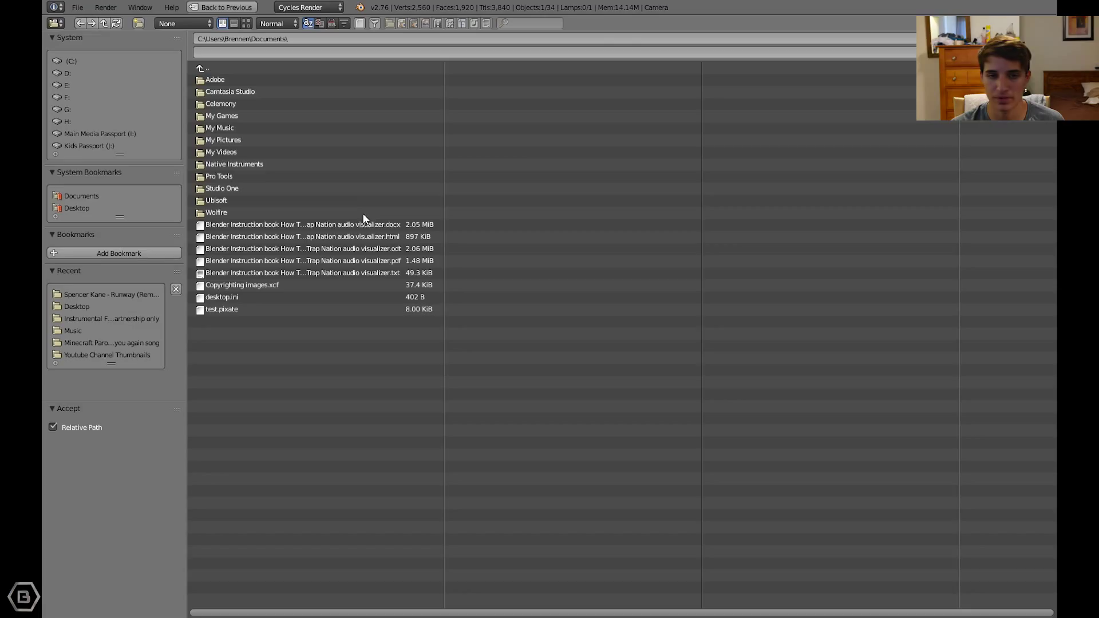
left_click(96, 133)
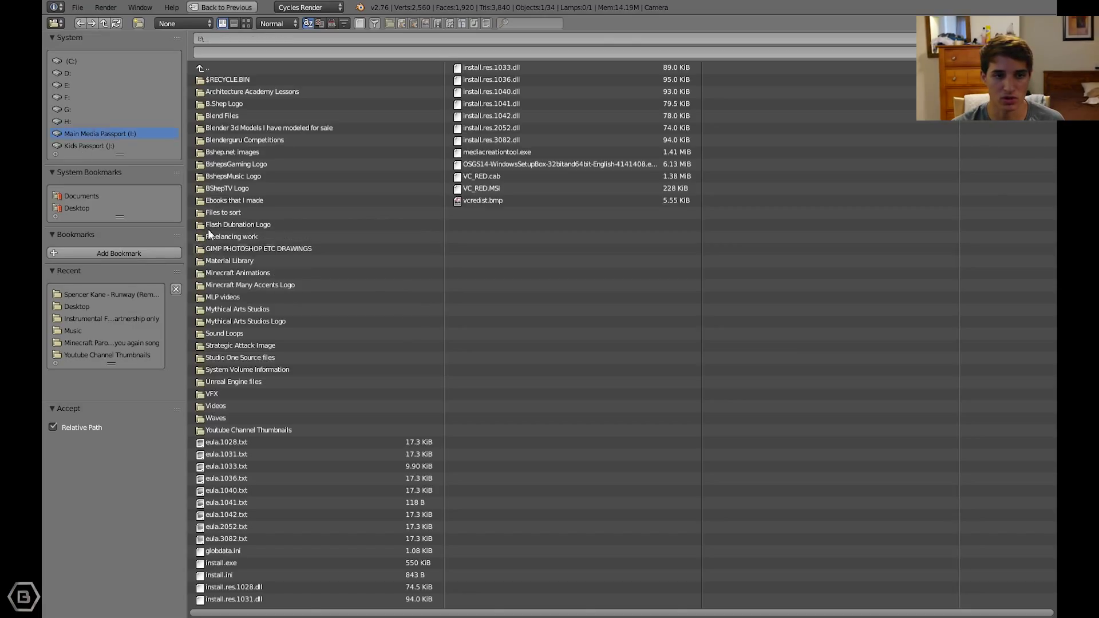
left_click(246, 22)
left_click(332, 22)
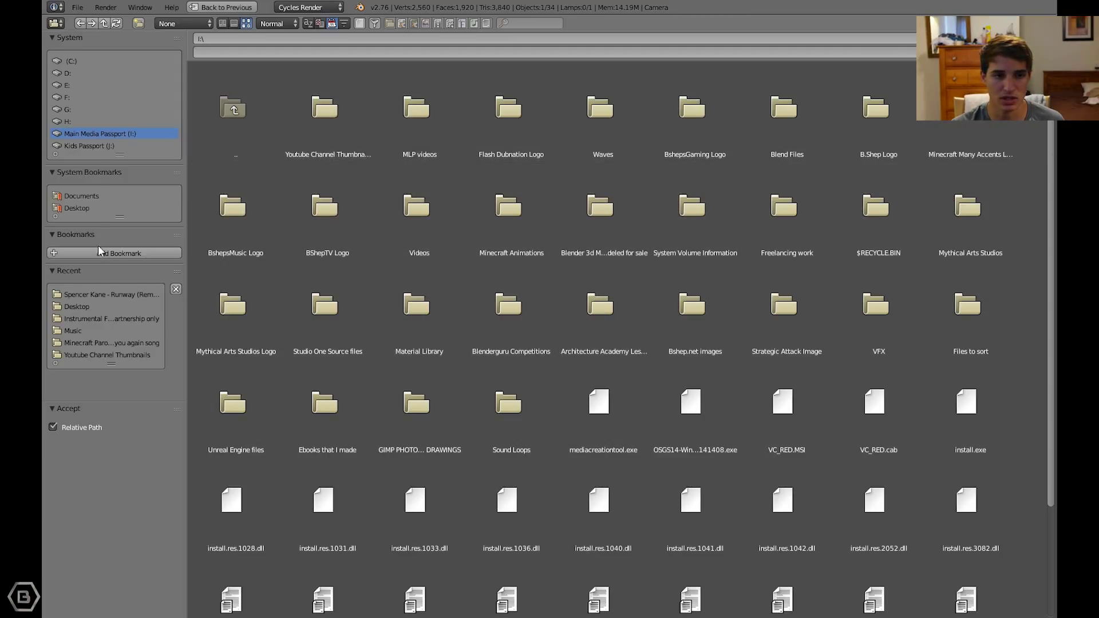
left_click(105, 146)
double_click(578, 124)
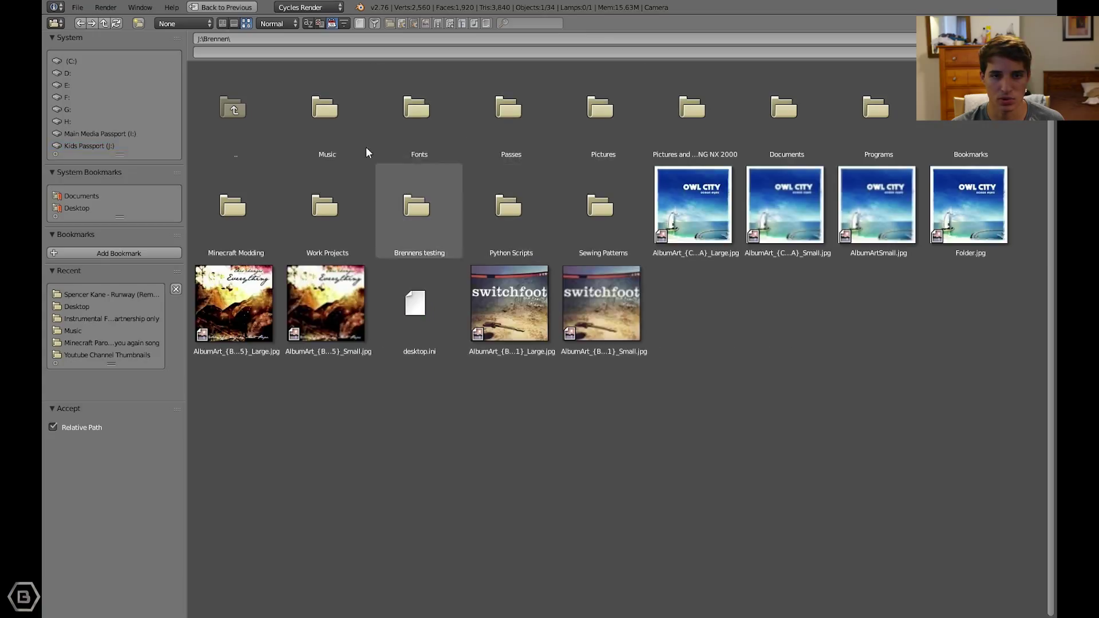
double_click(361, 143)
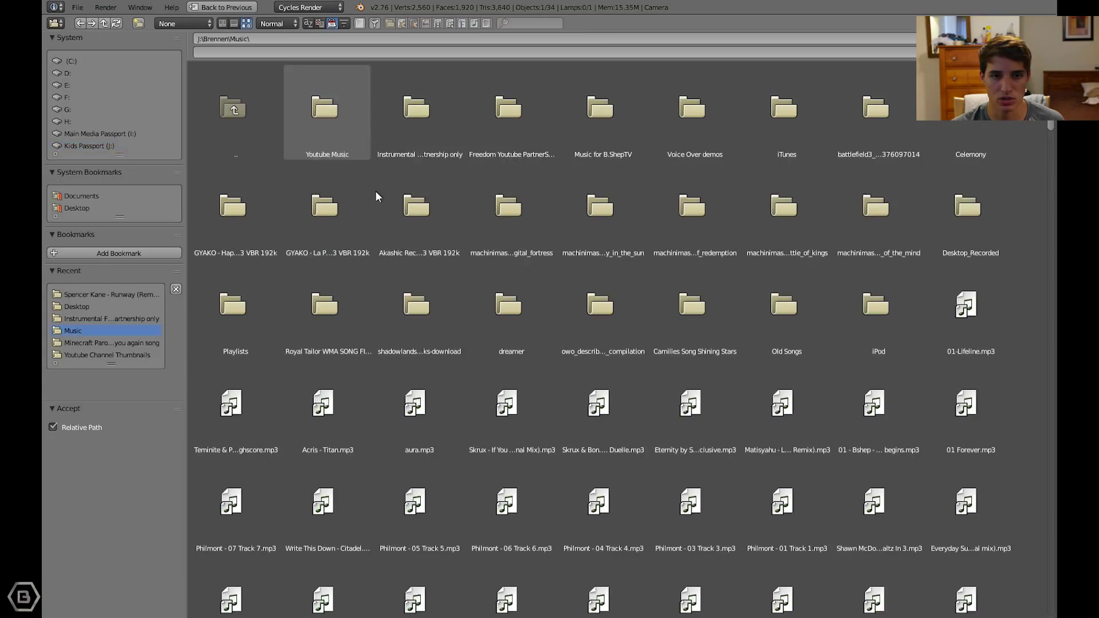
double_click(419, 132)
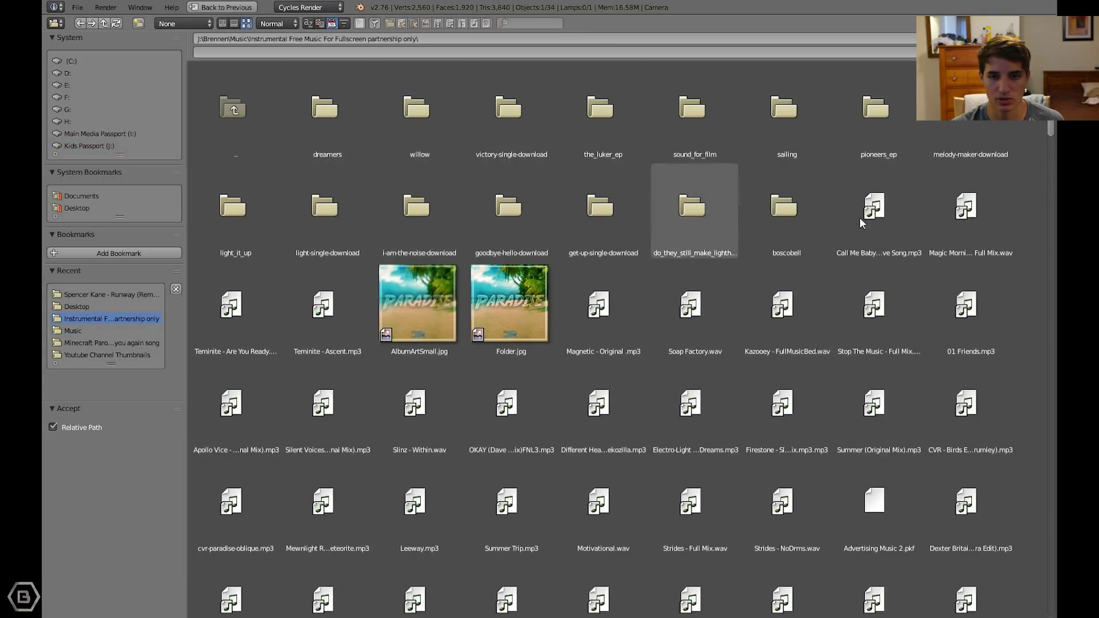
double_click(876, 208)
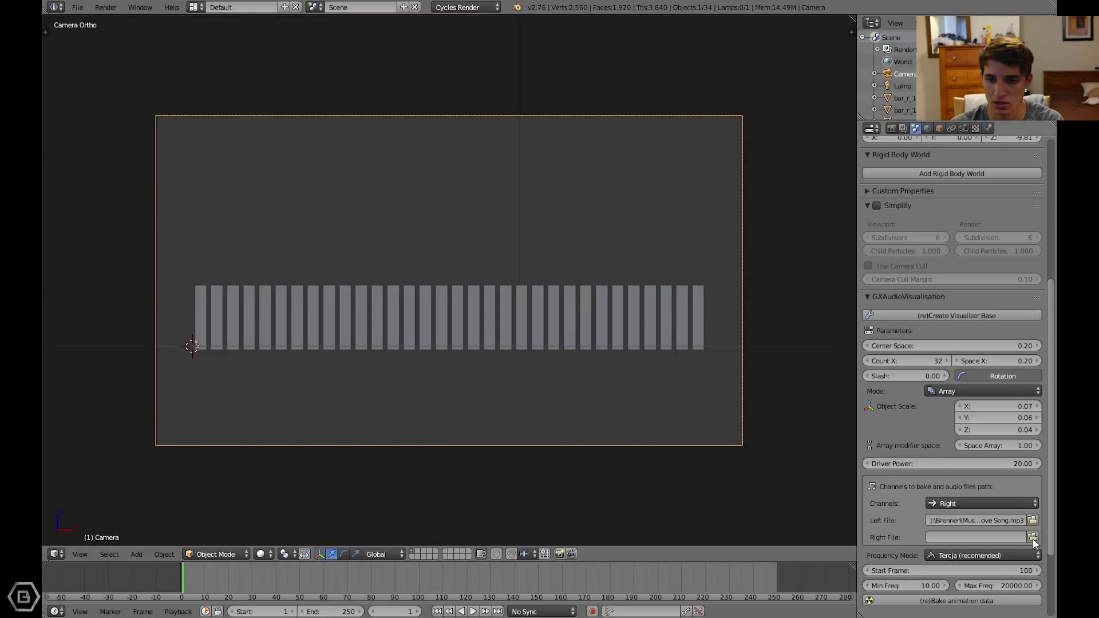
Step: Load the same "Call Me Baby" love song MP3 from the recent Instrumental Free Music folder as the Right File
left_click(1032, 537)
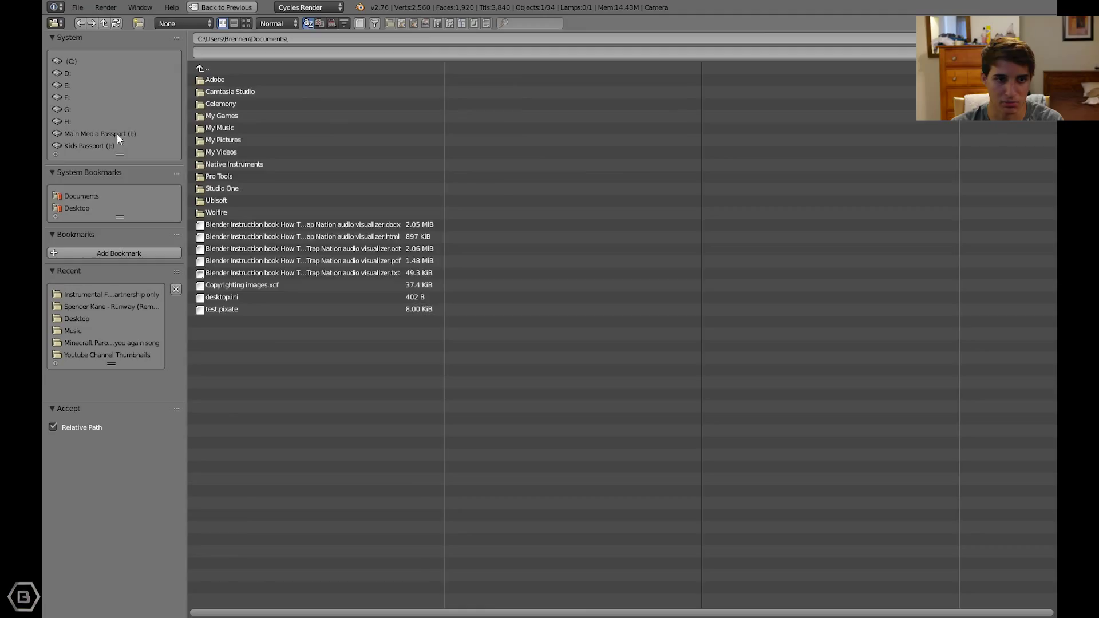
left_click(100, 134)
left_click(246, 23)
left_click(330, 24)
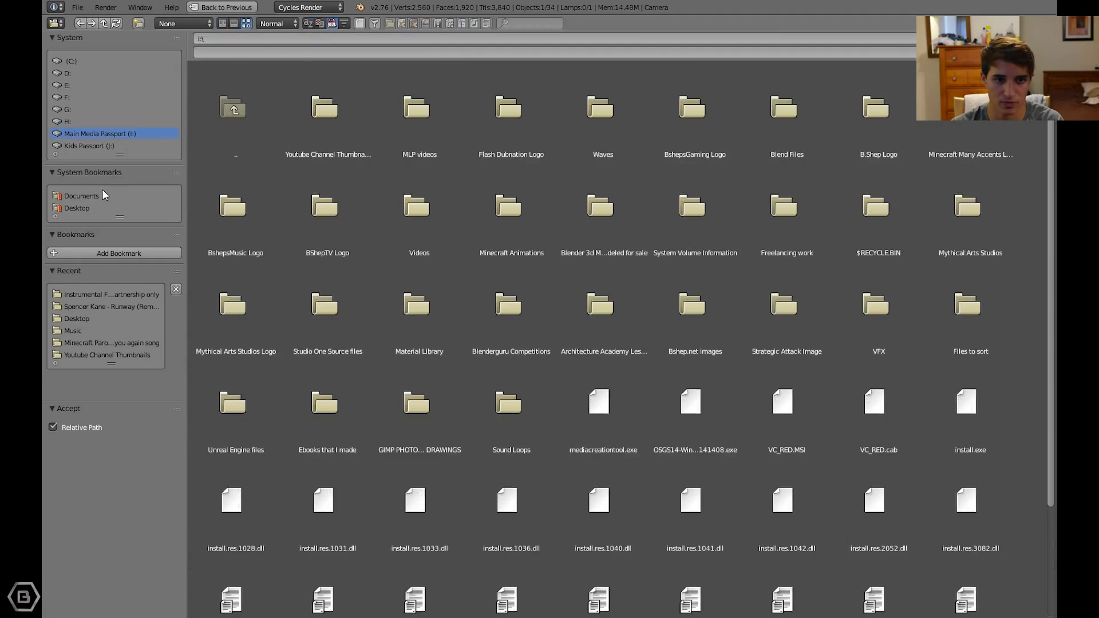
left_click(102, 147)
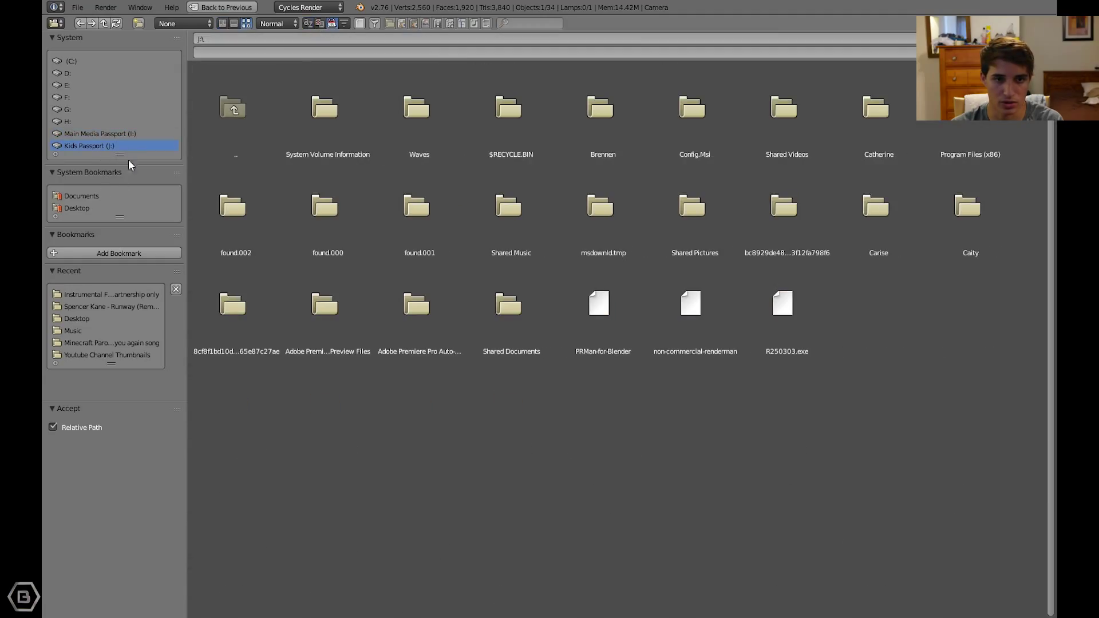
left_click(630, 122)
left_click(105, 295)
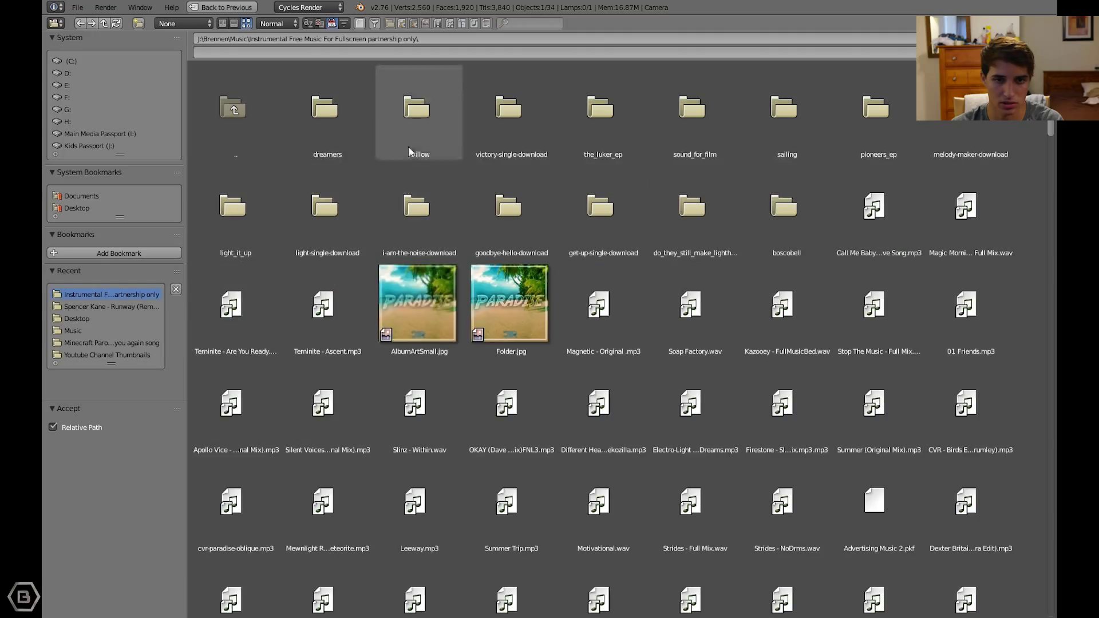
double_click(884, 199)
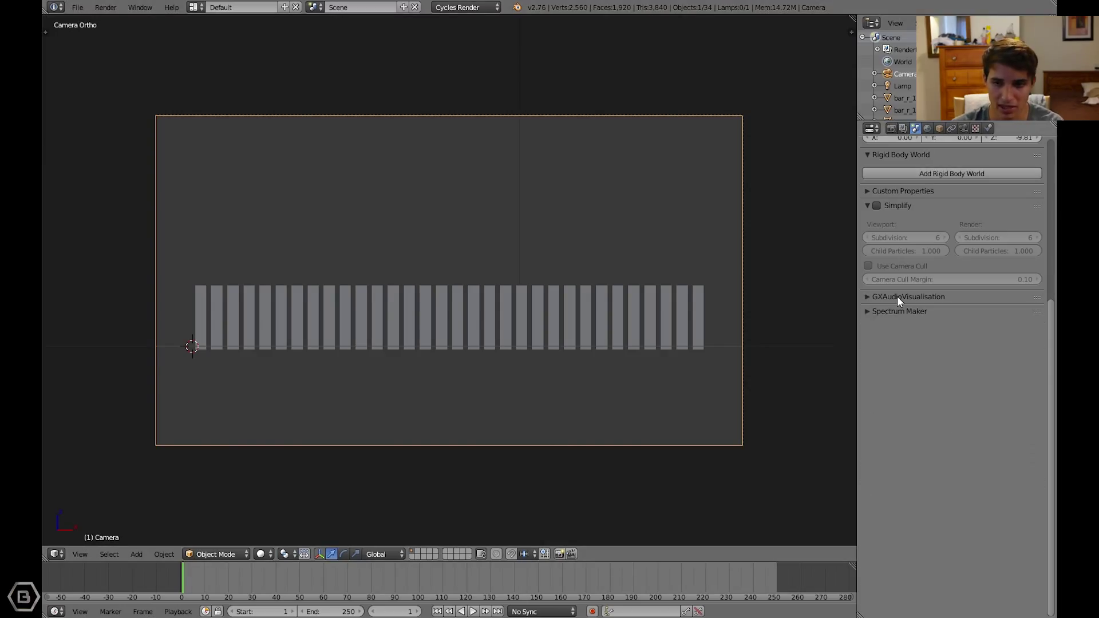
Step: Expand the GXAudioVisualisation settings, widen the properties editor, and set the Start Frame to 1
left_click(898, 296)
middle_click_drag(981, 514, 981, 428)
scroll(981, 428, "down", 2)
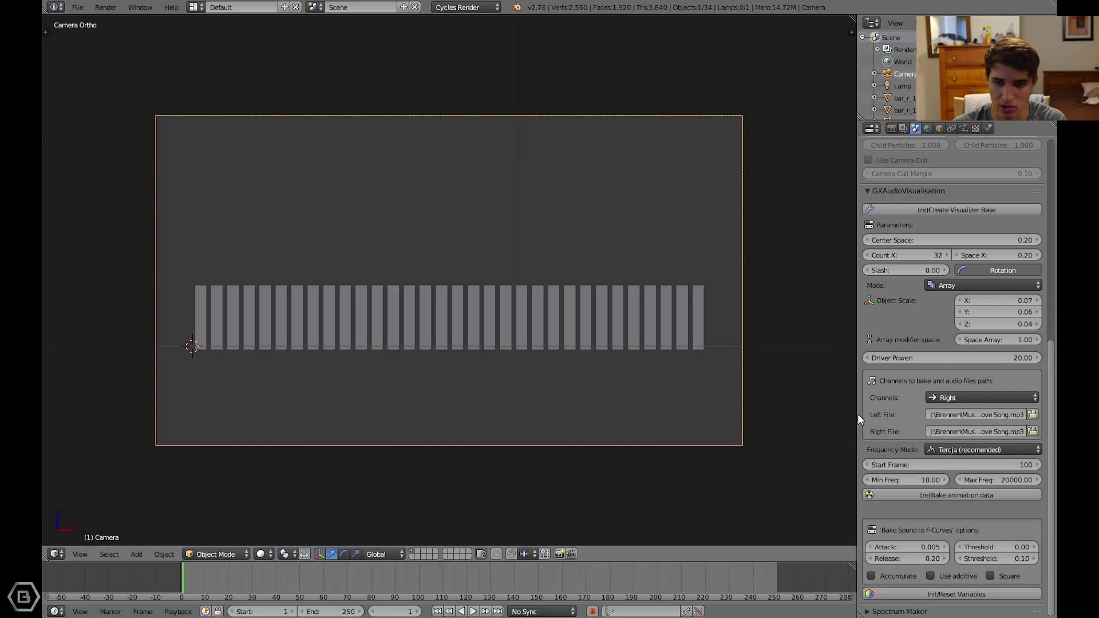
left_click_drag(852, 409, 769, 409)
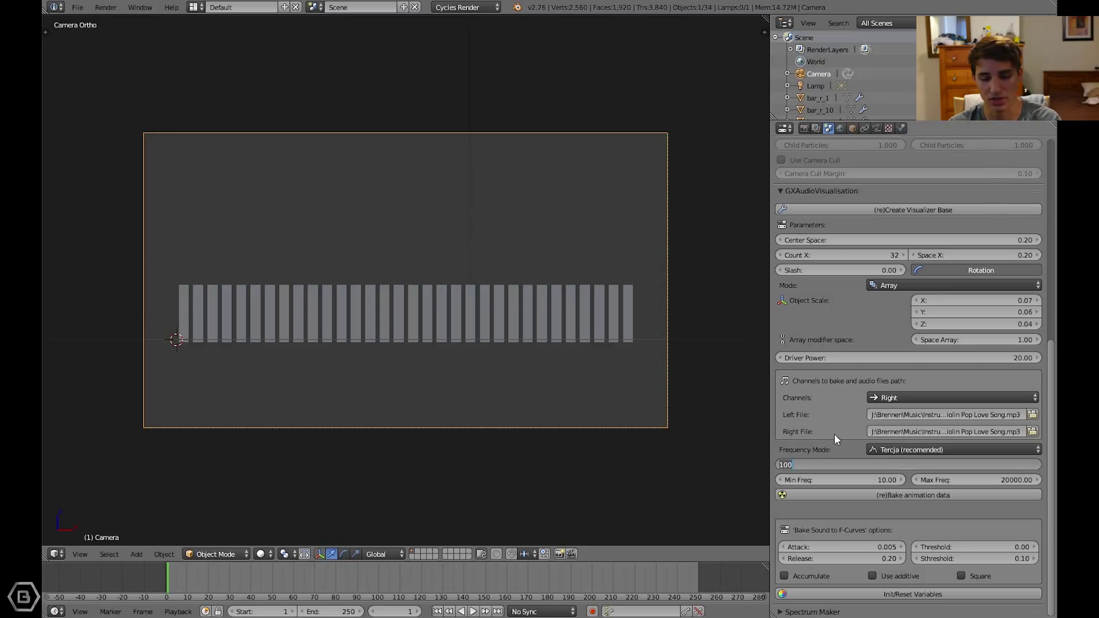
key("Escape")
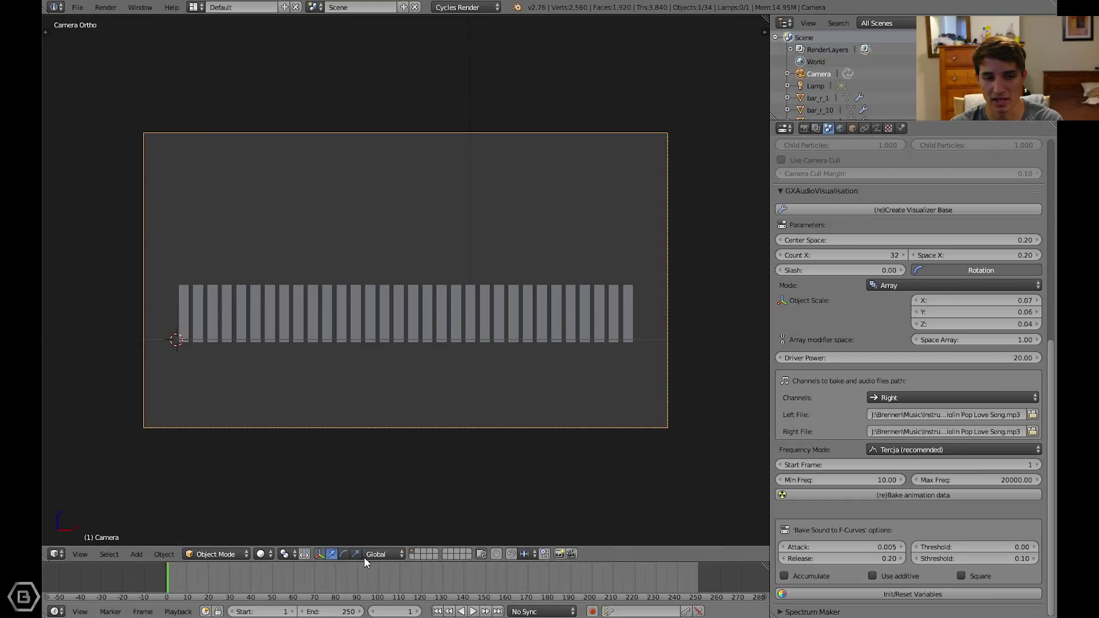
left_click(796, 463)
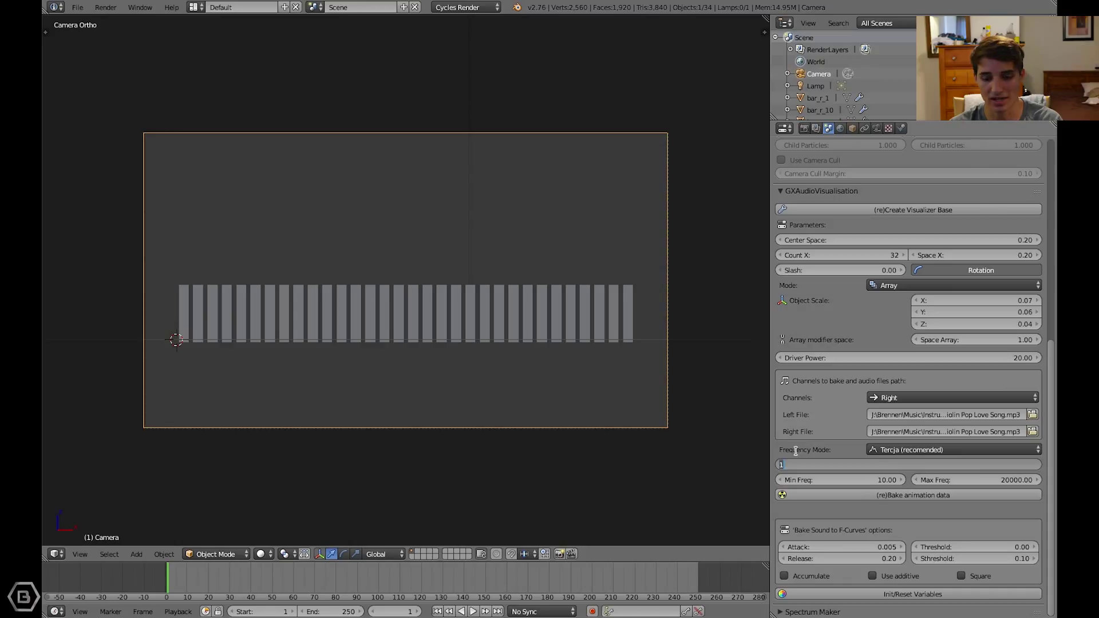
type("100")
key("ctrl+a")
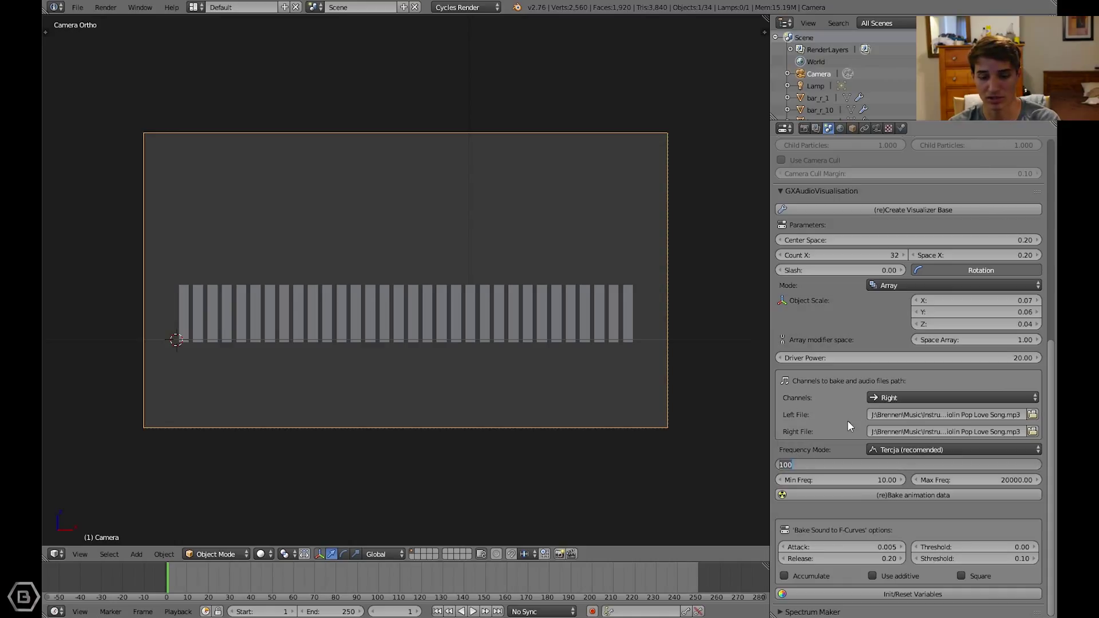
key("Escape")
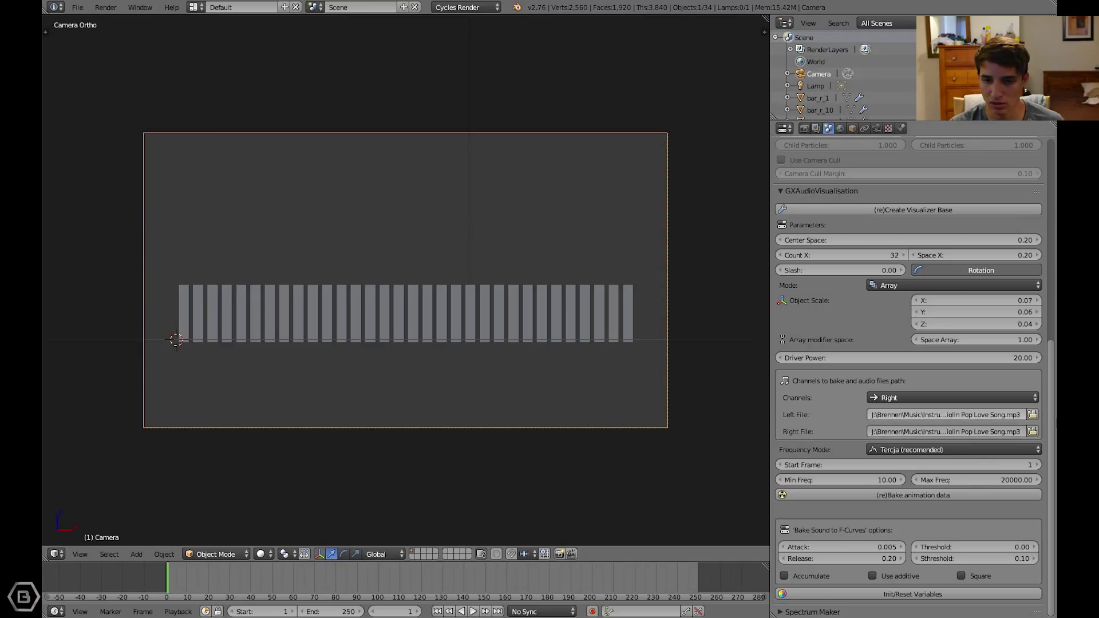
Step: Bake the animation data for the right audio channel and play the animation to preview the moving bars
left_click(878, 496)
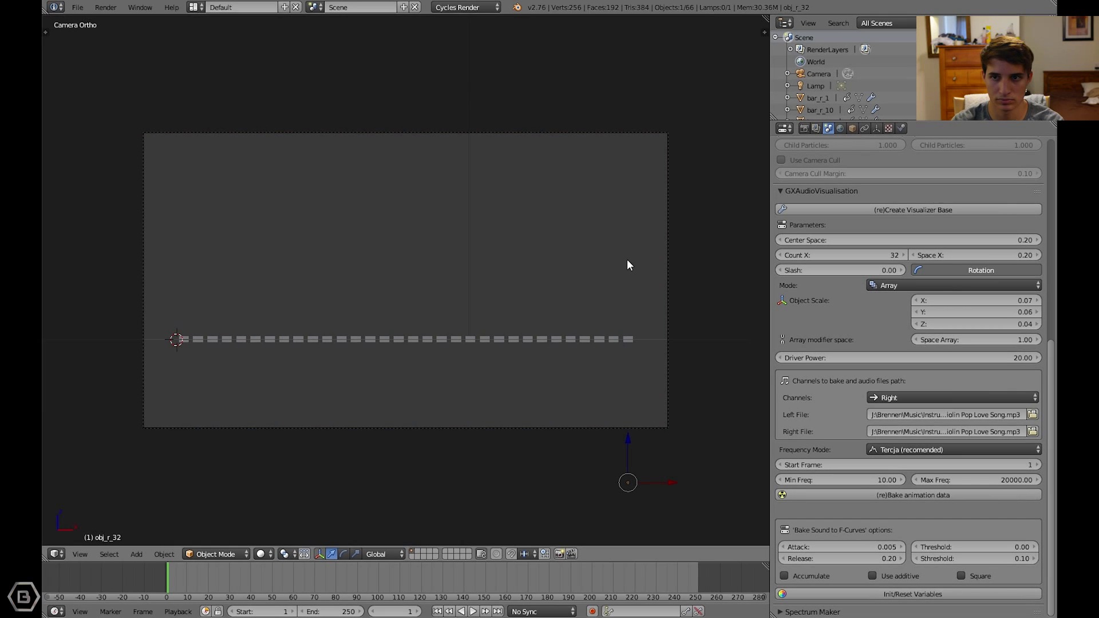
key("KP_0")
key("KP_0")
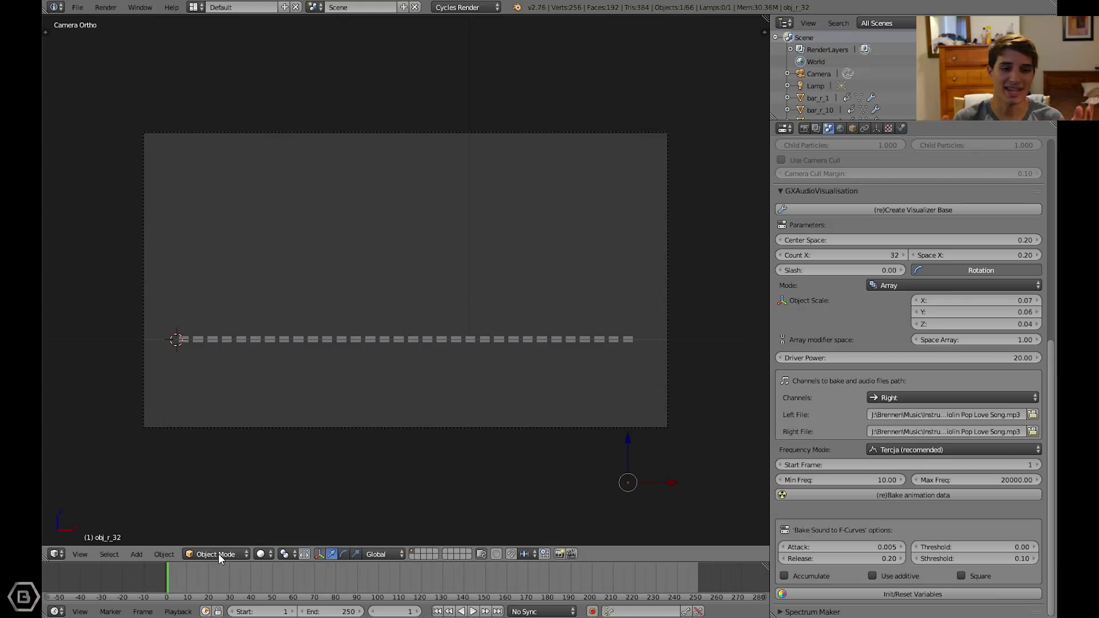
key("alt+a")
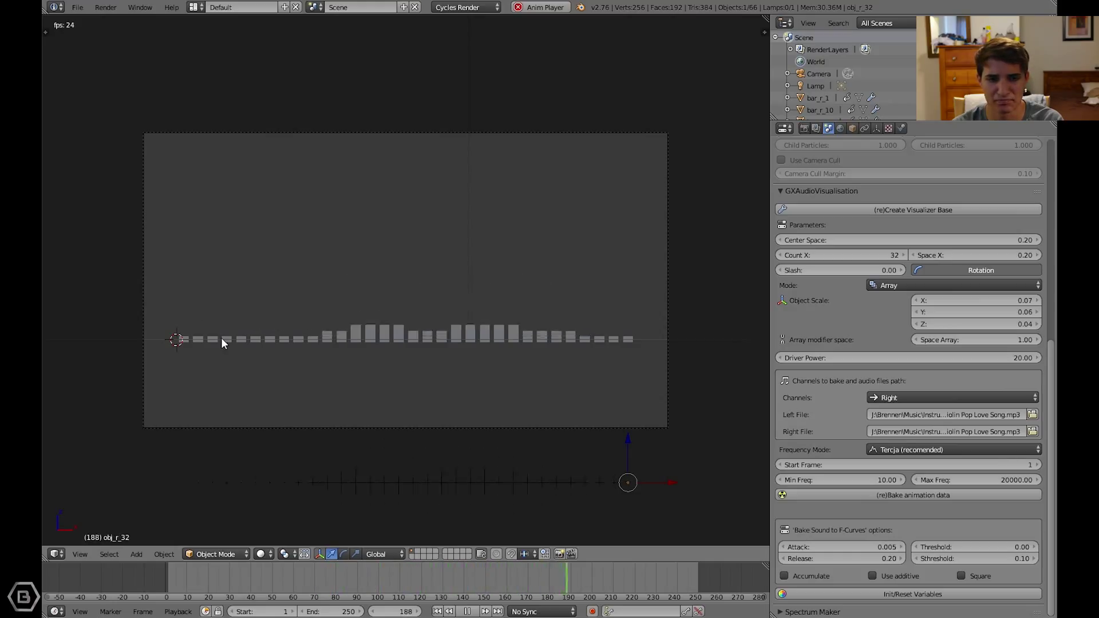
key("Escape")
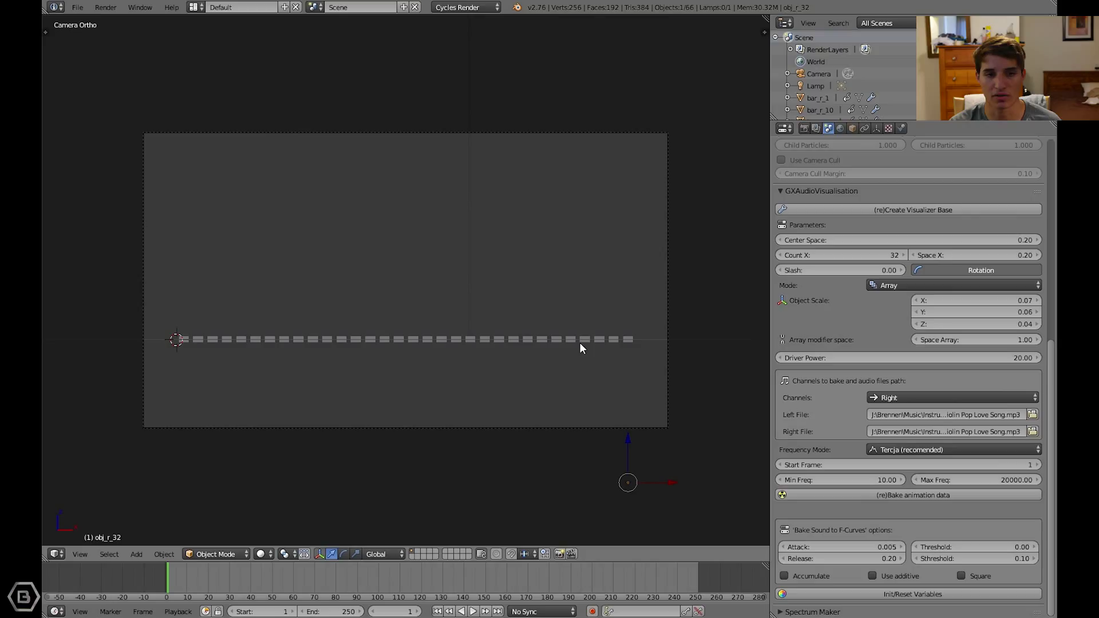
Step: Set the bars' Object Scale to 0.06 in X and 0.31 in Y
middle_click_drag(580, 344, 625, 250)
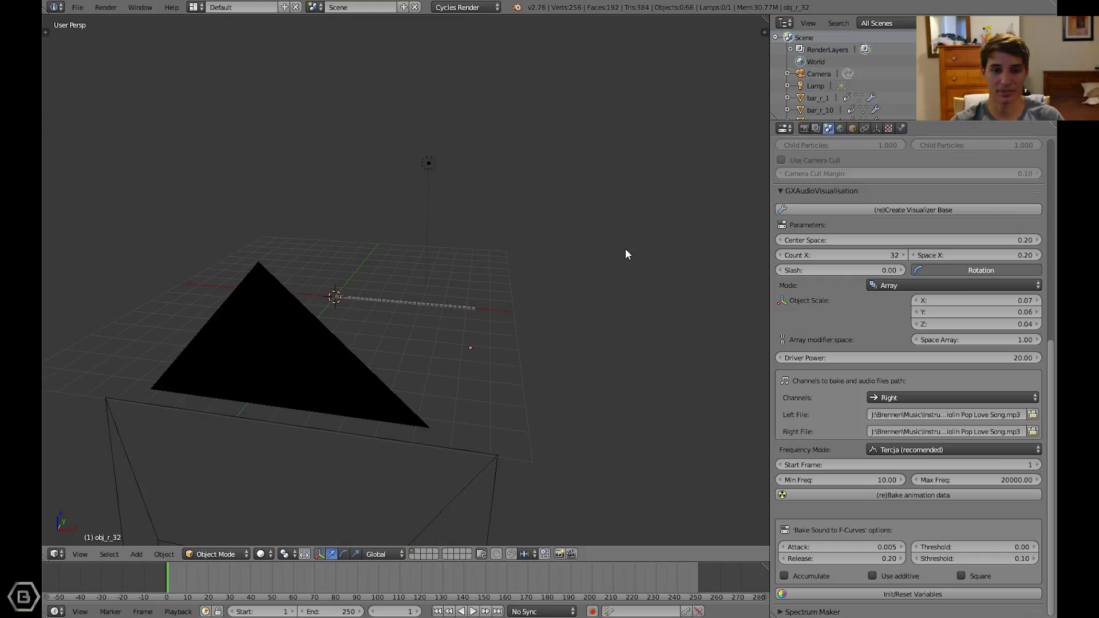
middle_click_drag(625, 250, 626, 250)
key("KP_0")
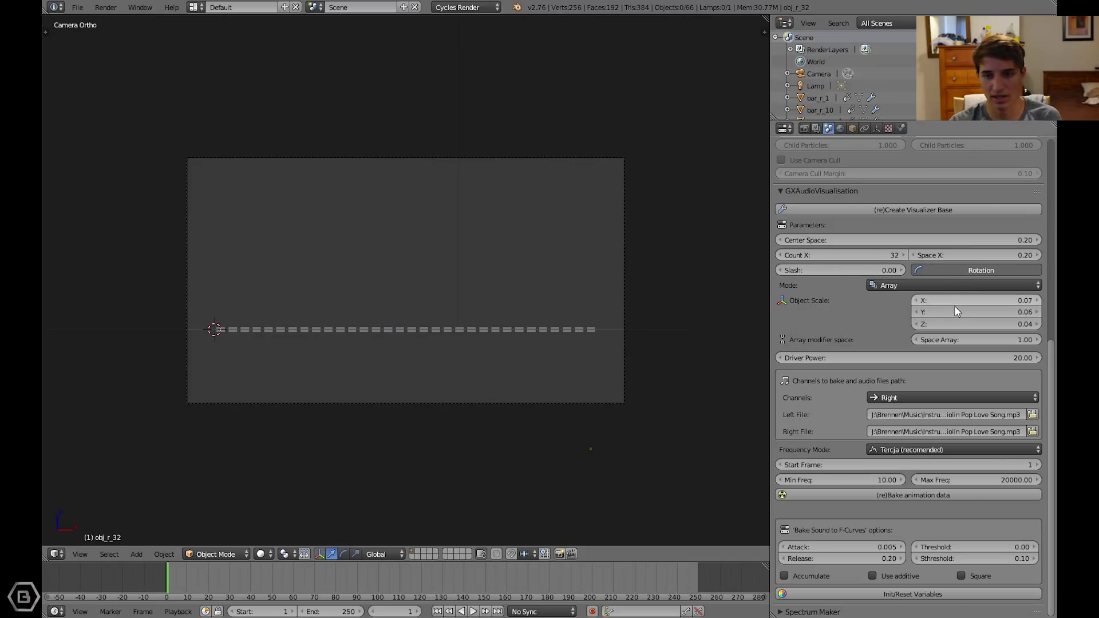
left_click(976, 312)
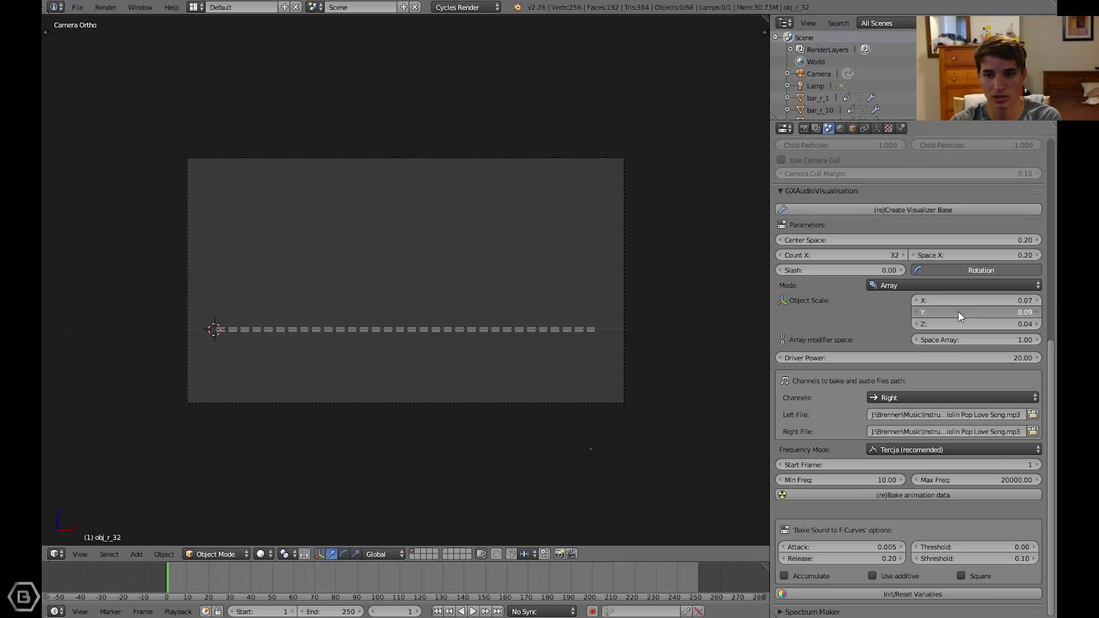
mouse_move(961, 312)
left_mouse_down()
mouse_move(996, 312)
mouse_move(933, 301)
mouse_move(962, 300)
left_mouse_up()
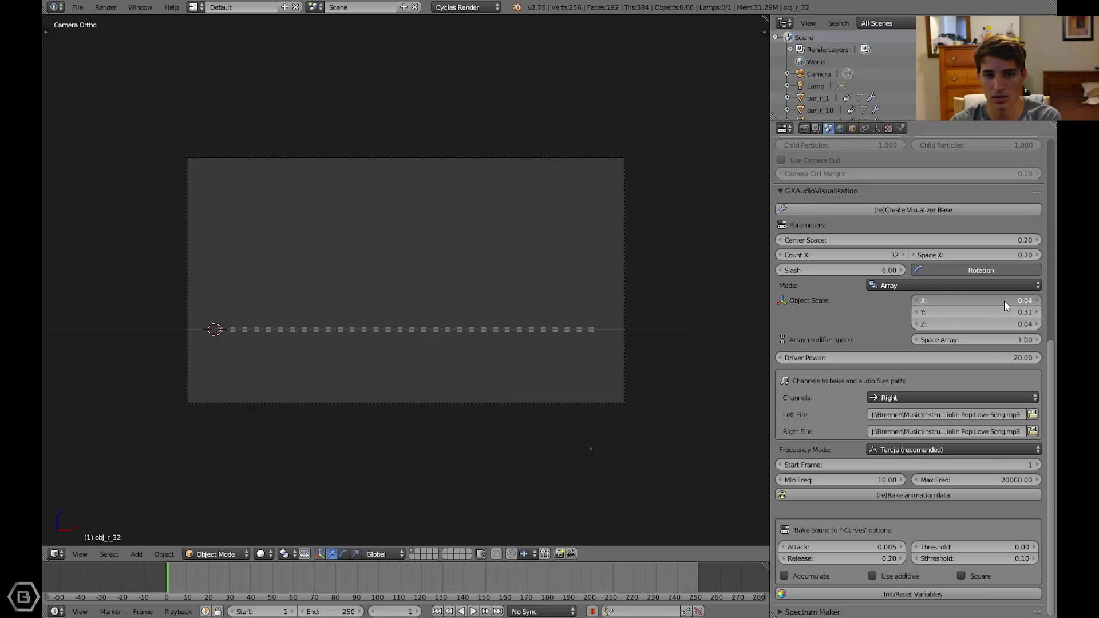
left_click_drag(1004, 300, 1013, 299)
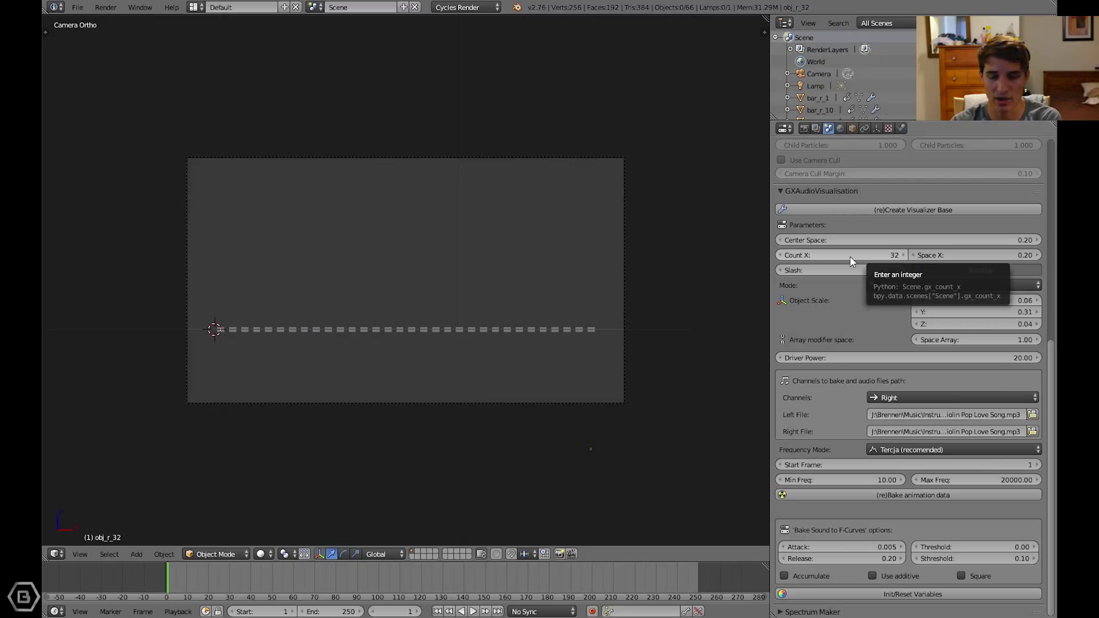
Step: Increase the visualizer's Count X to 80 to add more bars to the row
left_click_drag(850, 259, 847, 256)
key("KP_0")
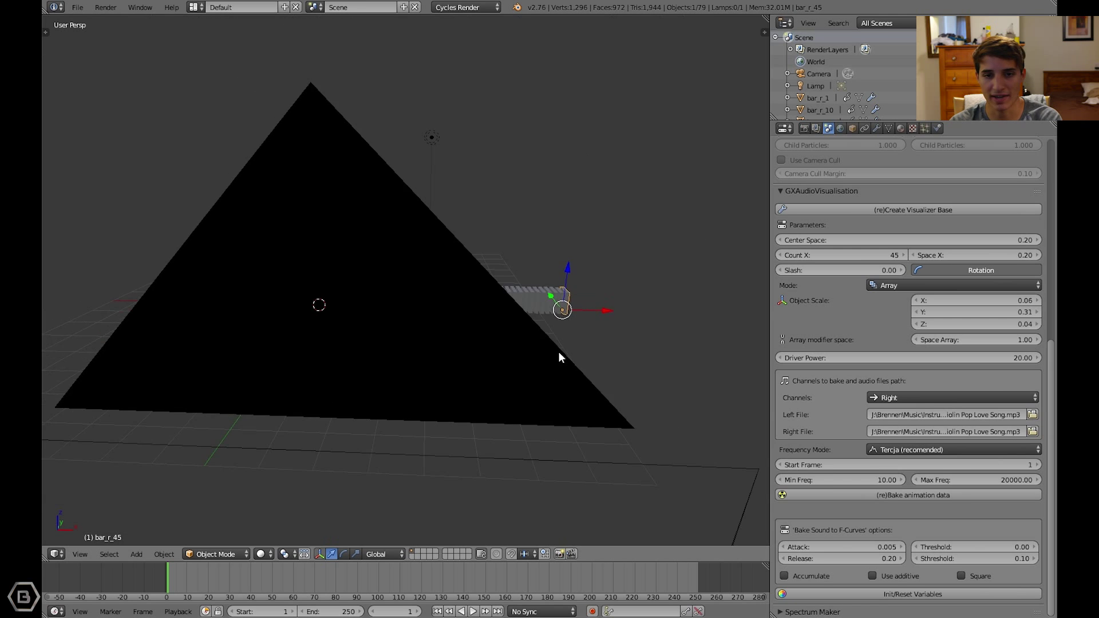
scroll(543, 373, "down", 2)
middle_click_drag(544, 373, 607, 343)
mouse_move(862, 256)
left_mouse_down()
mouse_move(878, 258)
mouse_move(856, 256)
left_mouse_up()
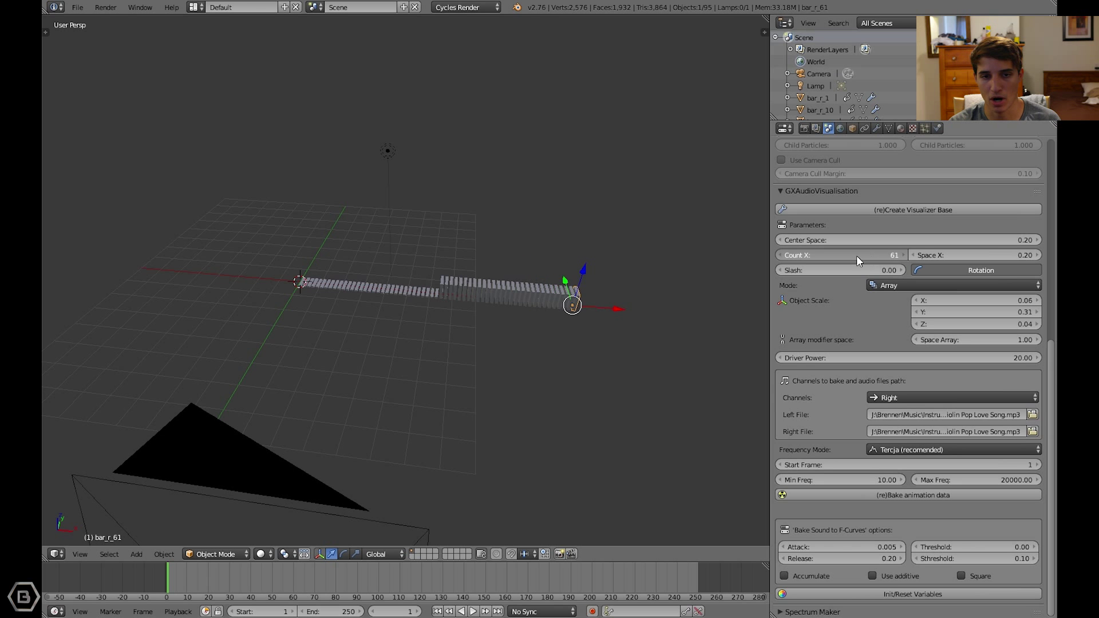
middle_click_drag(578, 309, 596, 295)
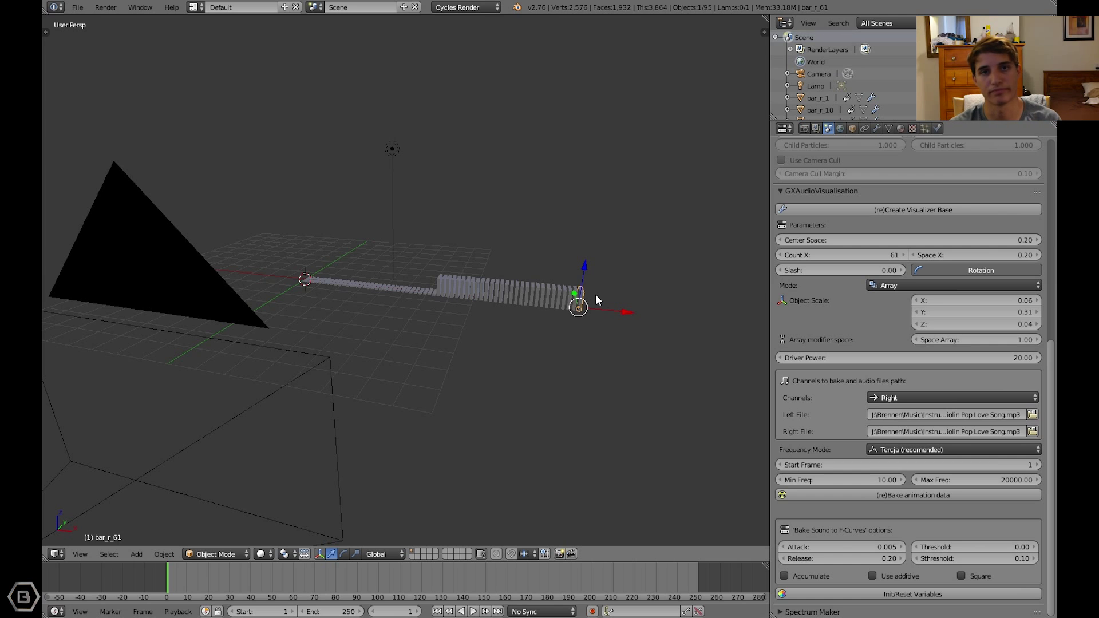
mouse_move(596, 294)
middle_mouse_down()
mouse_move(624, 294)
mouse_move(603, 294)
middle_mouse_up()
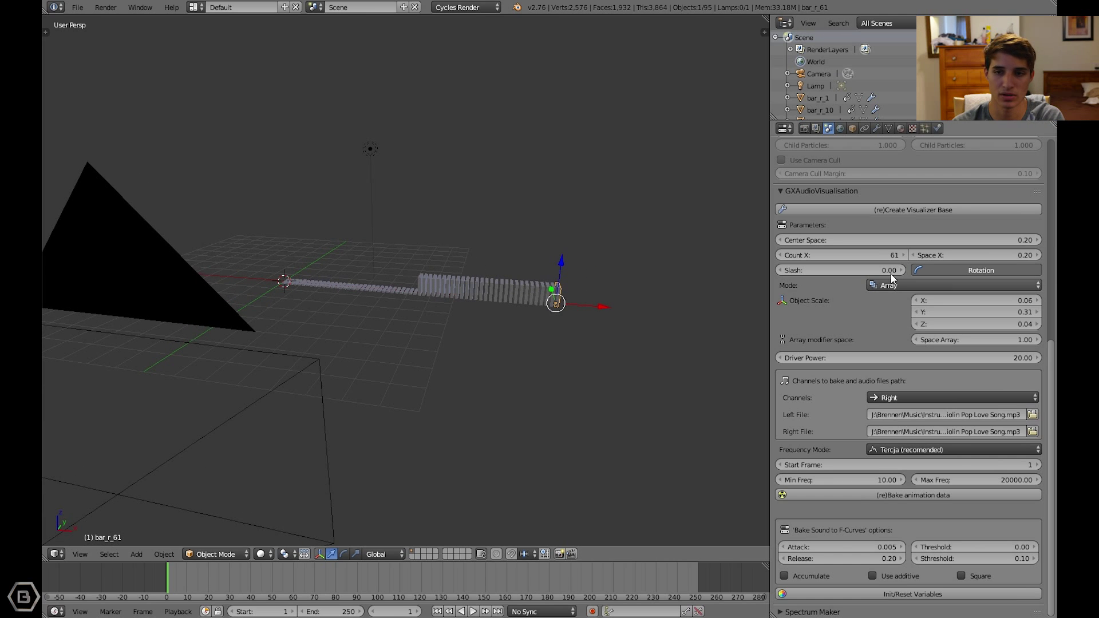
mouse_move(864, 256)
left_mouse_down()
mouse_move(874, 254)
mouse_move(856, 254)
left_mouse_up()
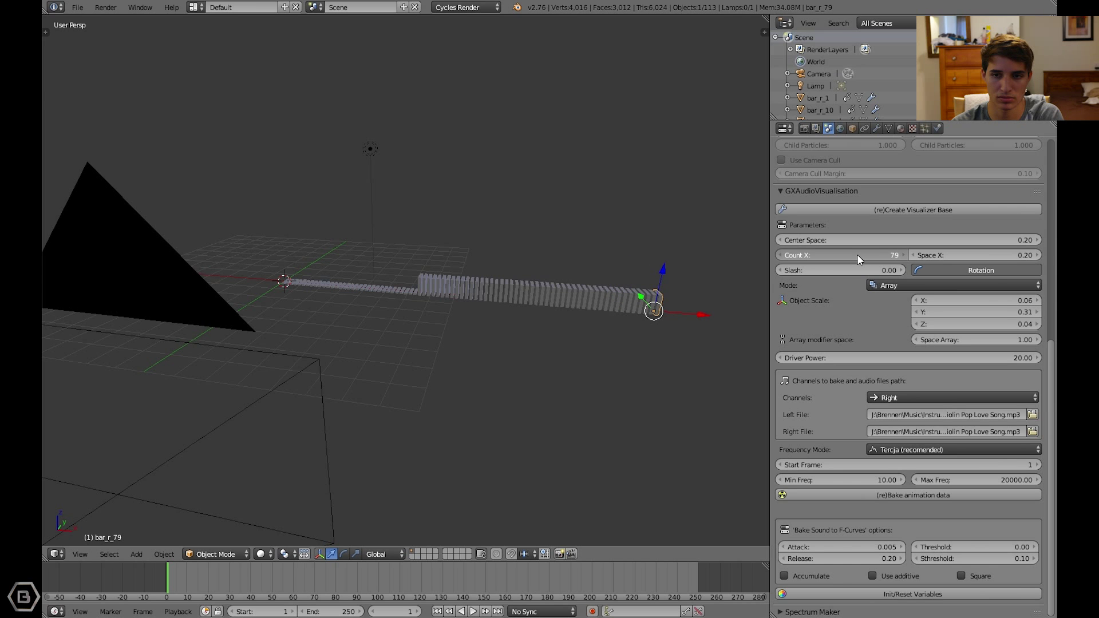
middle_click_drag(515, 297, 487, 281)
Step: Return to the camera view and select the camera
key("KP_0")
key("g")
key("x")
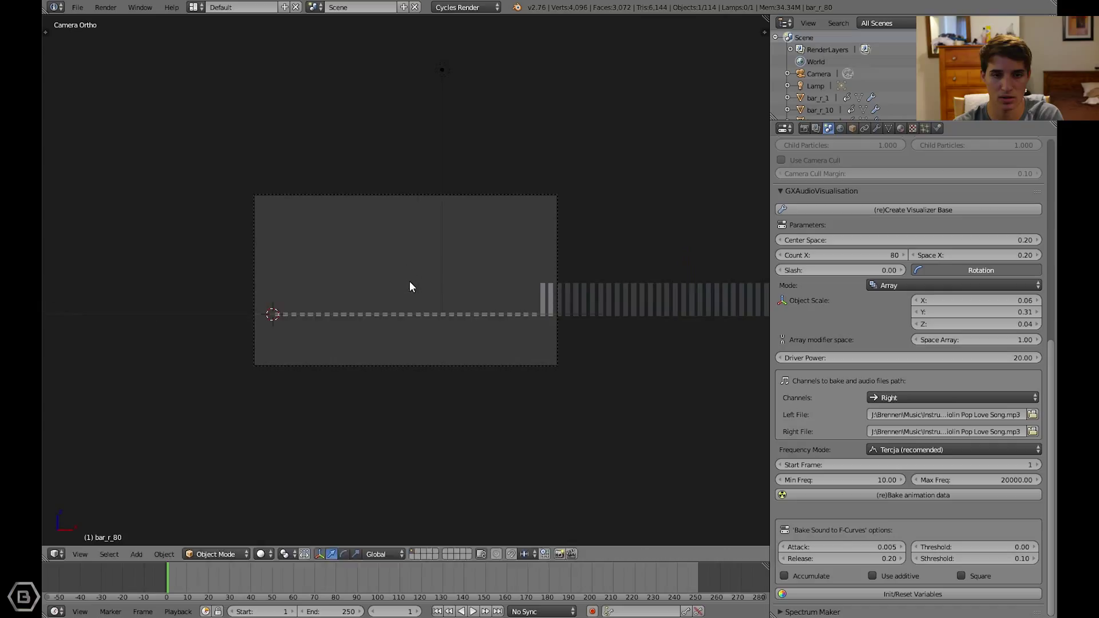
left_click(469, 285)
right_click(481, 195)
key("g")
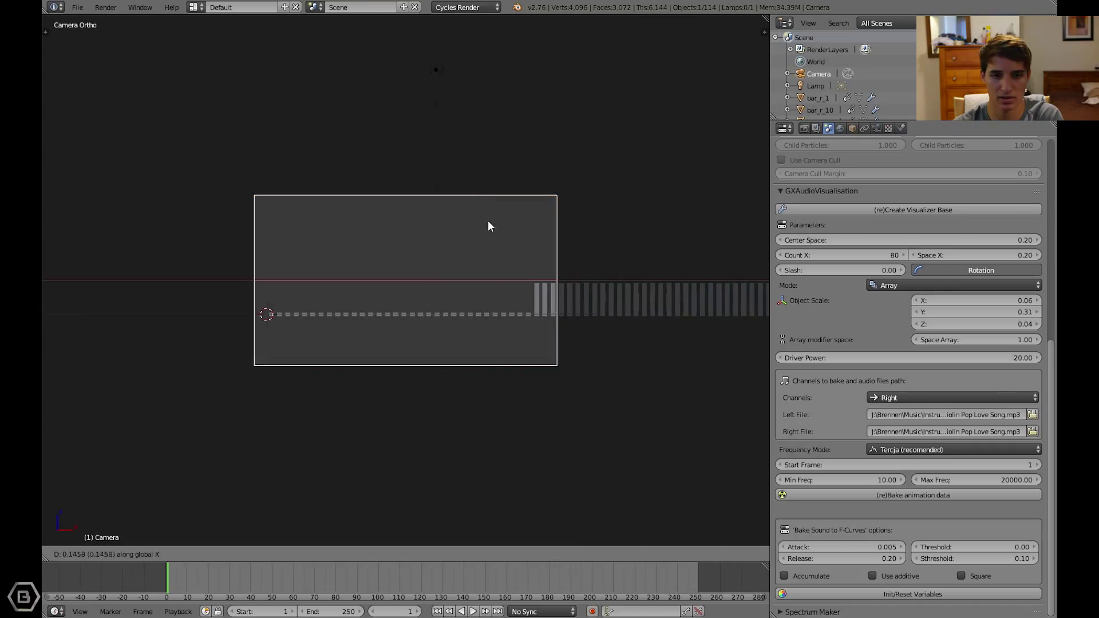
right_click(469, 166)
key("g")
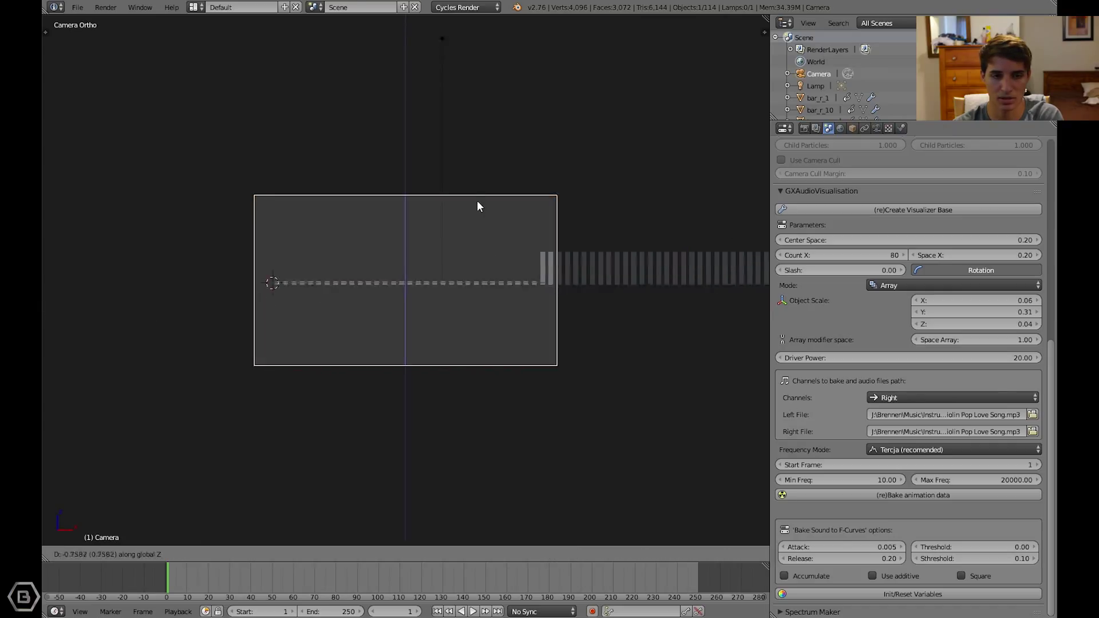
right_click(476, 203)
key("g")
right_click(500, 264)
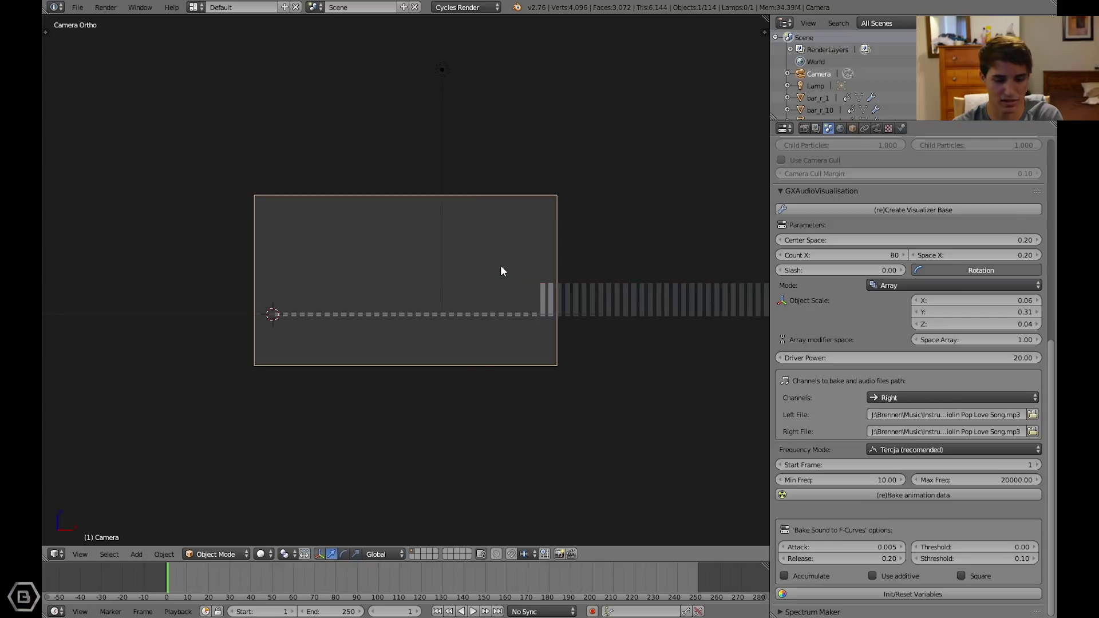
key("g")
key("y")
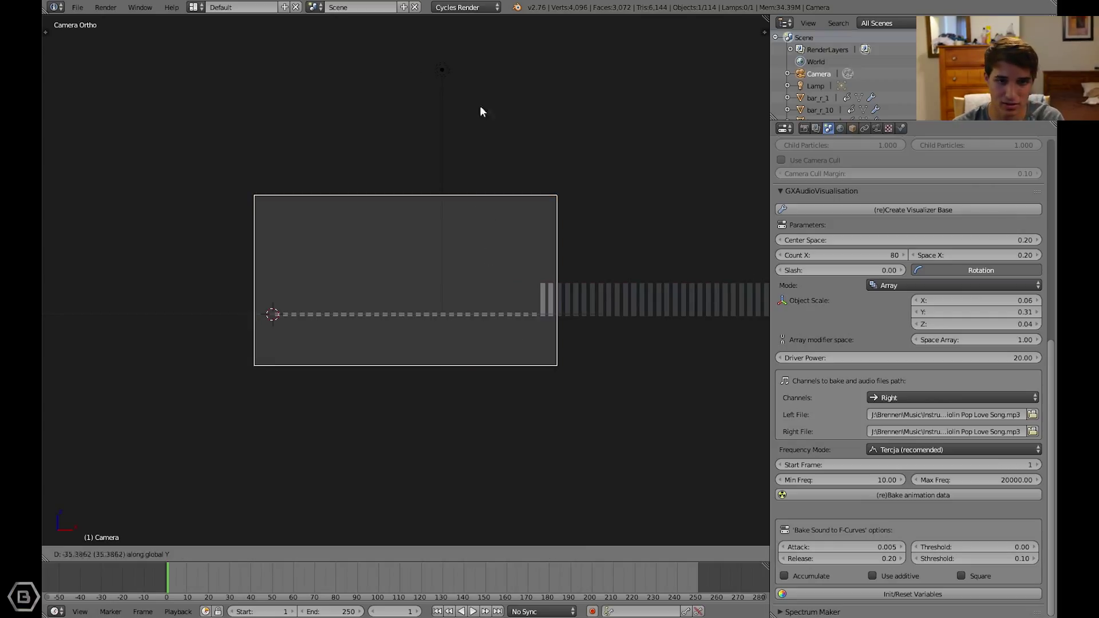
right_click(836, 175)
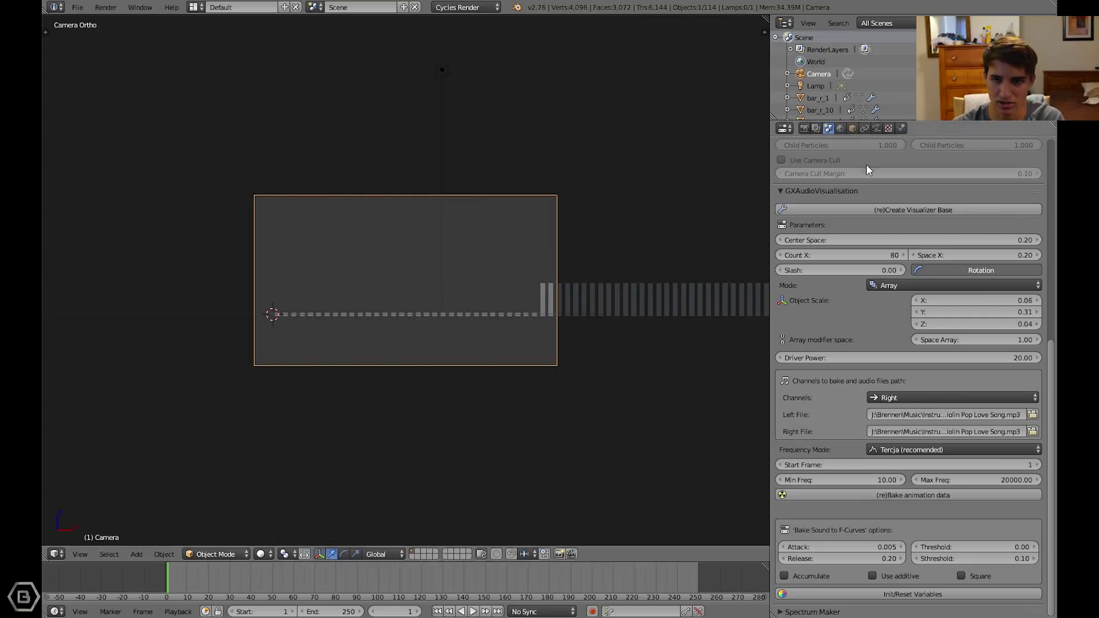
Step: Enlarge the camera's Orthographic Scale to 16.714 and shift the camera along the X axis toward the added bars
left_click(879, 129)
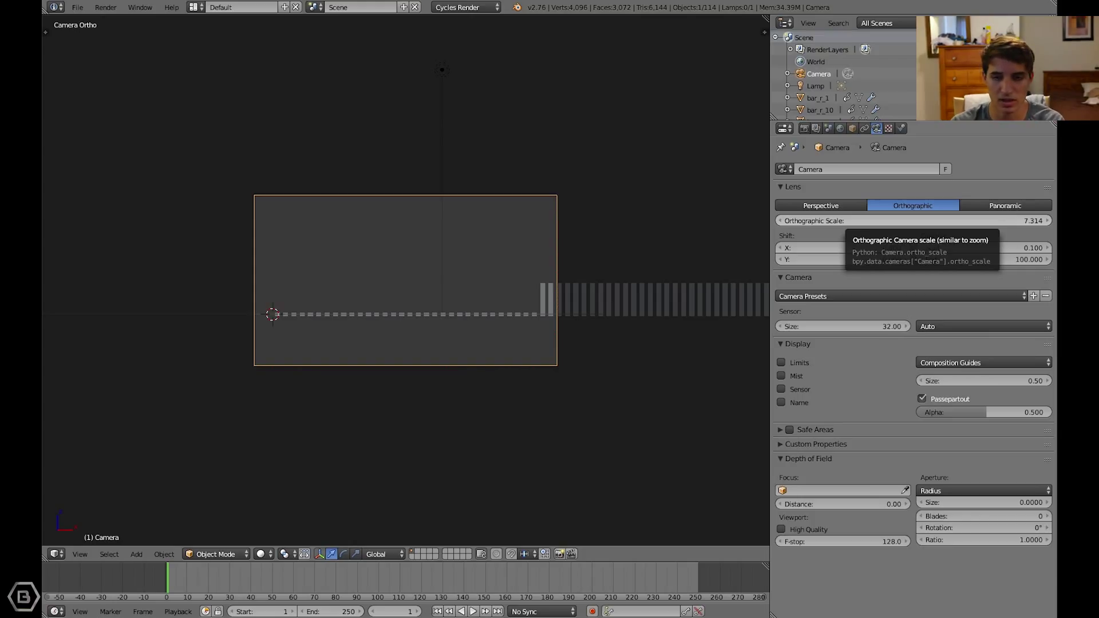
scroll(915, 220, "up", 6, "ctrl")
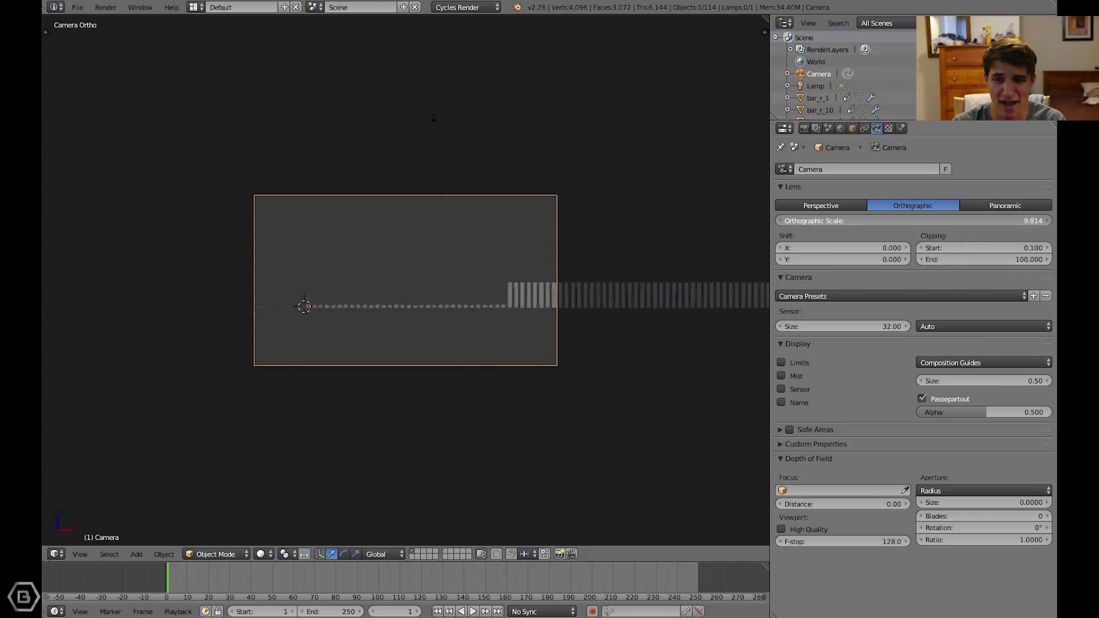
left_click_drag(425, 164, 425, 172)
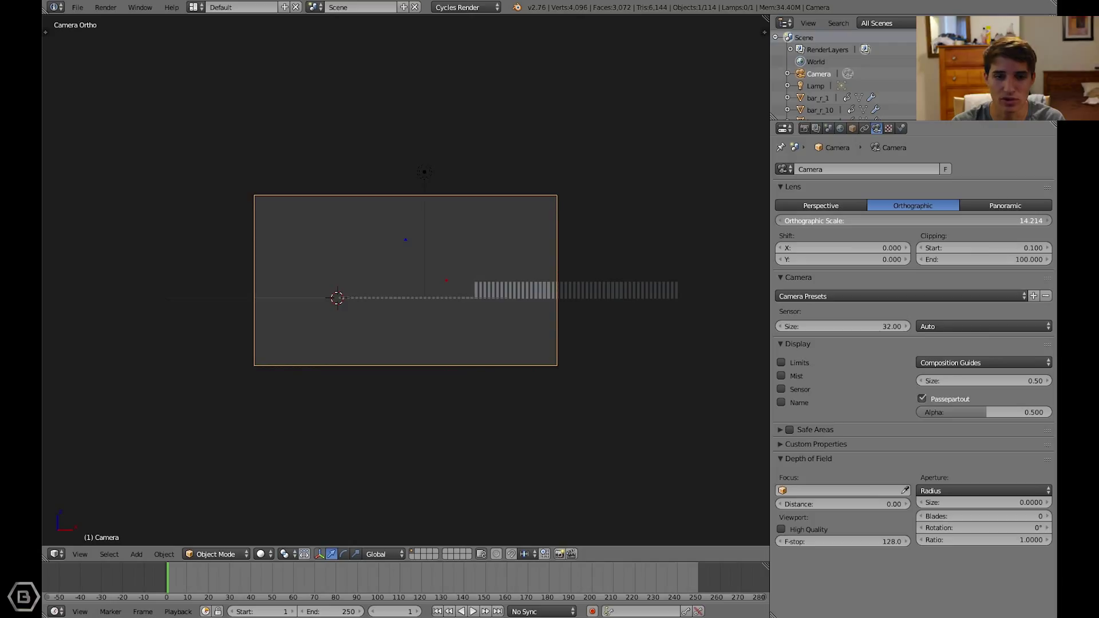
left_click_drag(916, 221, 864, 220)
key("g")
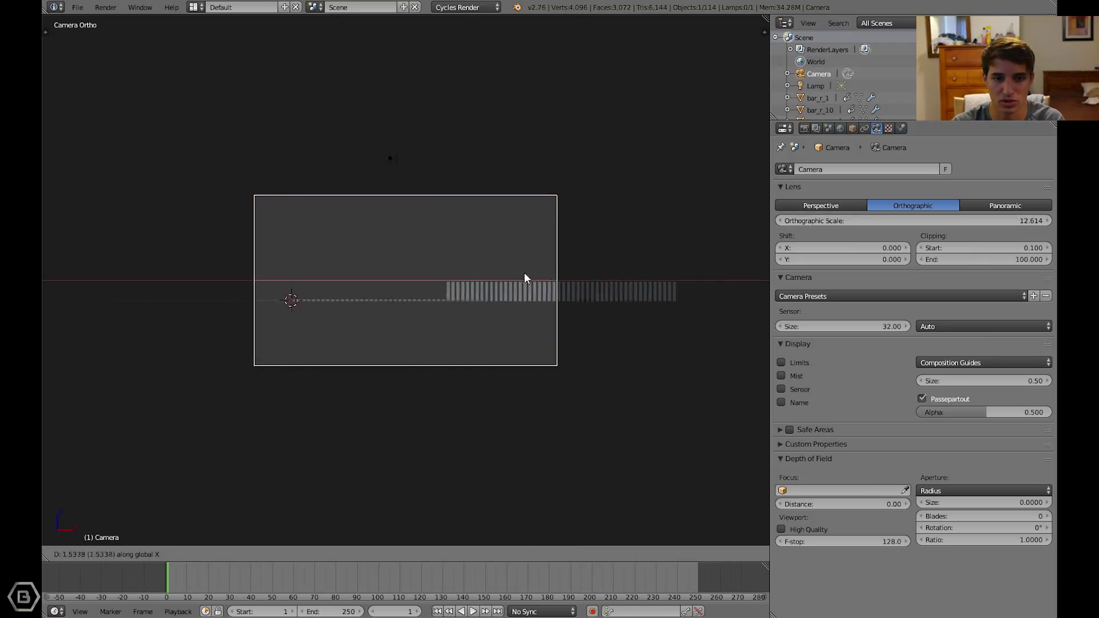
left_click(544, 273)
left_click_drag(969, 222, 1024, 221)
Step: Fine-tune the camera's position along the X axis so the whole row of bars fits inside the frame
key("g")
left_click(367, 289)
scroll(532, 301, "up", 2)
key("g")
key("x")
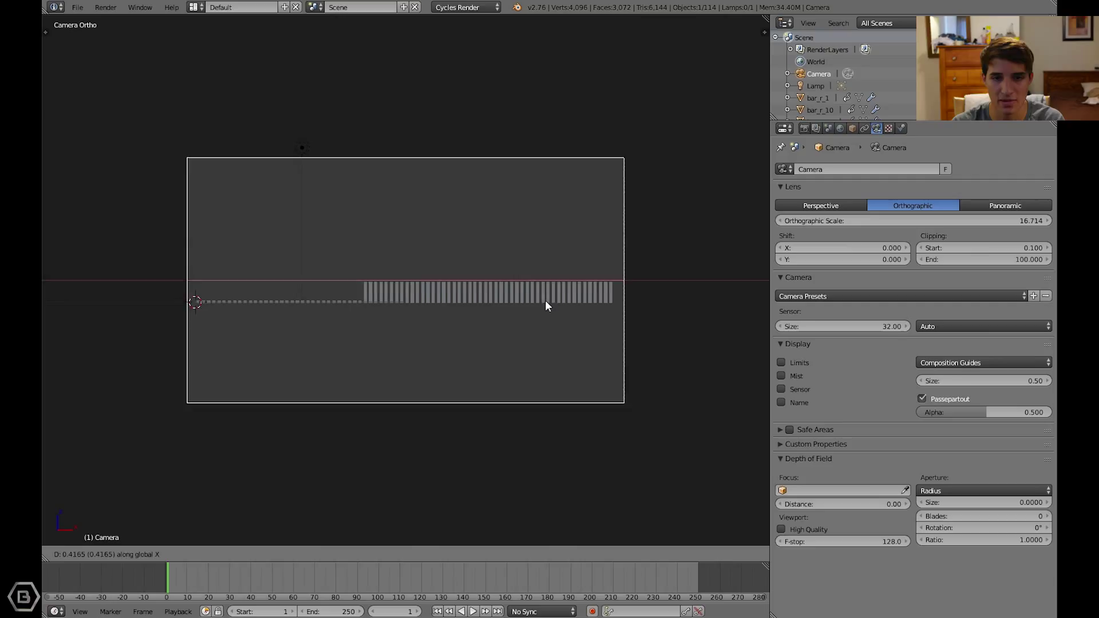
left_click(545, 300)
scroll(479, 281, "up", 1)
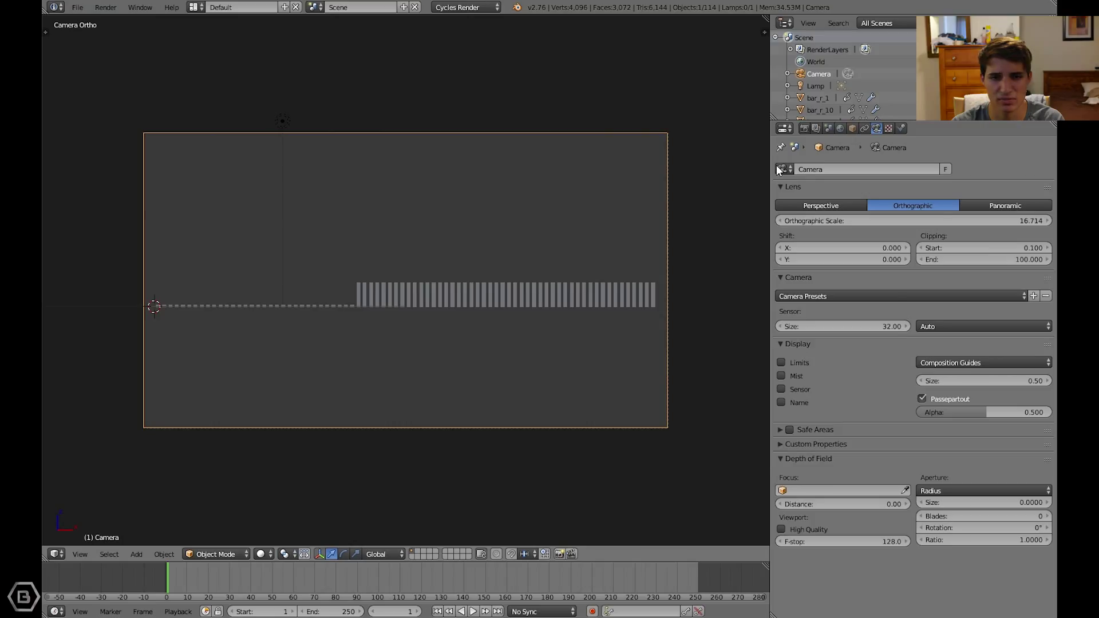
Step: Return to the scene settings and review the GXAudioVisualisation parameters and baking options
left_click(828, 128)
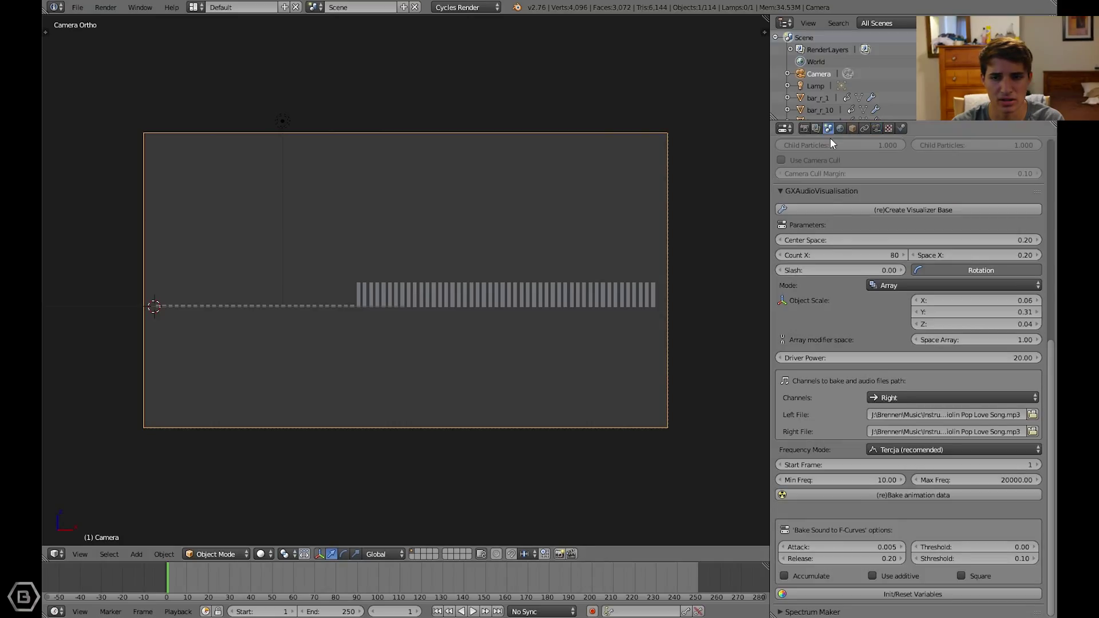
scroll(849, 263, "up", 1)
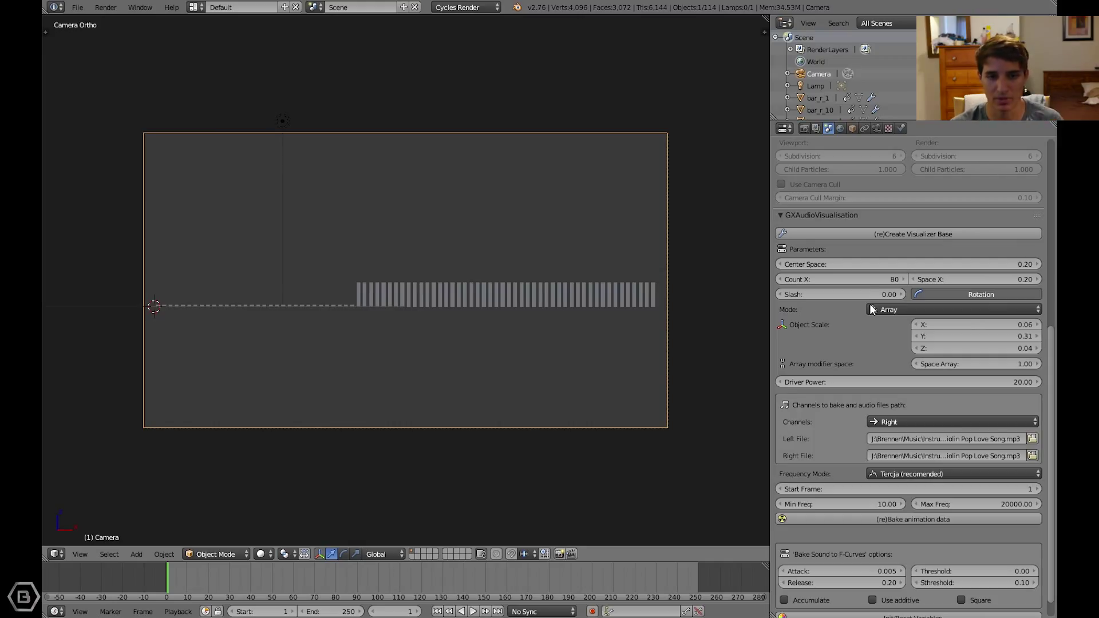
scroll(860, 302, "up", 1)
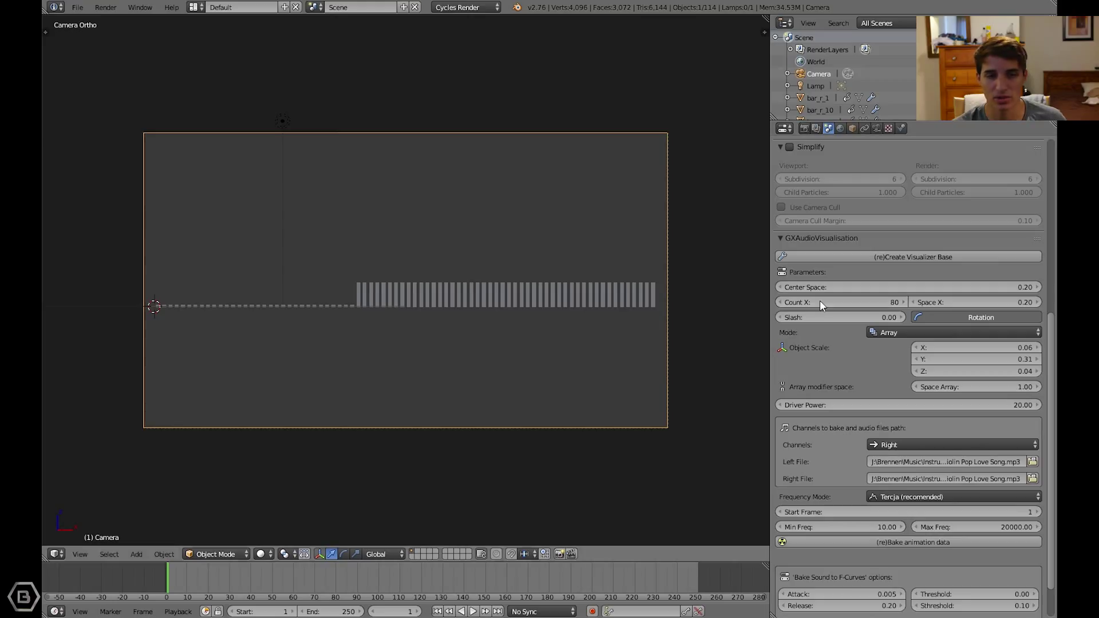
scroll(943, 438, "down", 2)
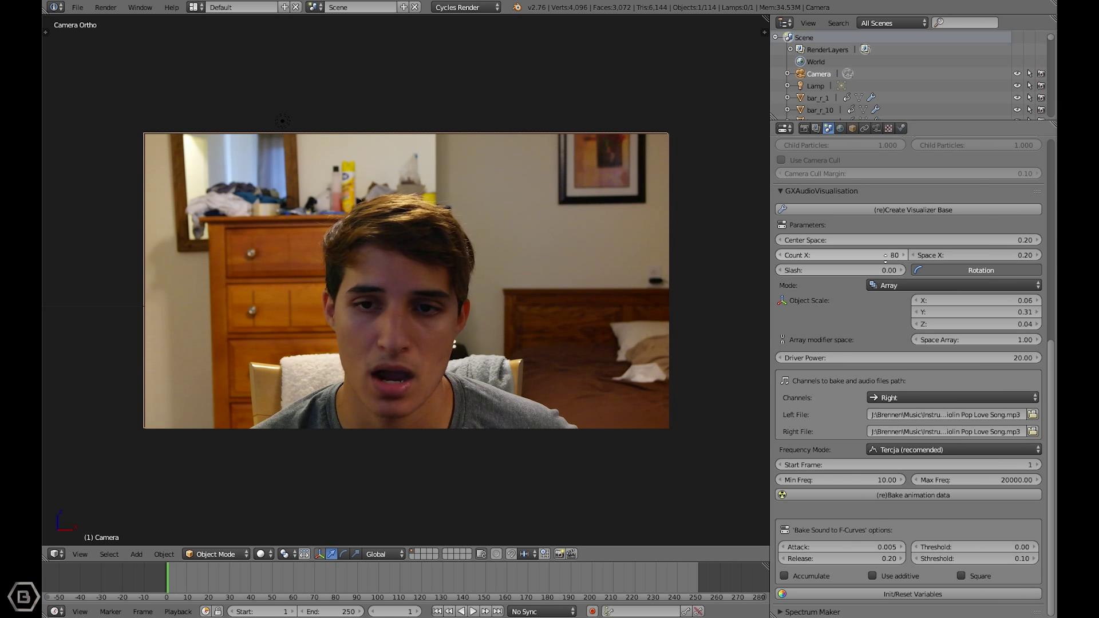
scroll(820, 272, "up", 2)
scroll(876, 345, "down", 2)
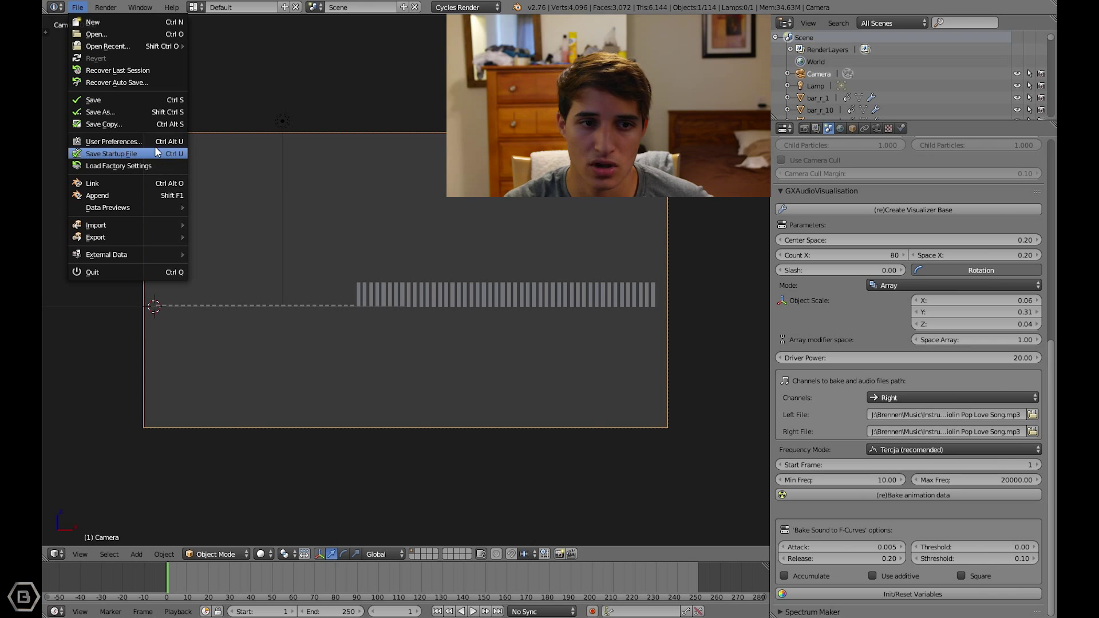
left_click(75, 10)
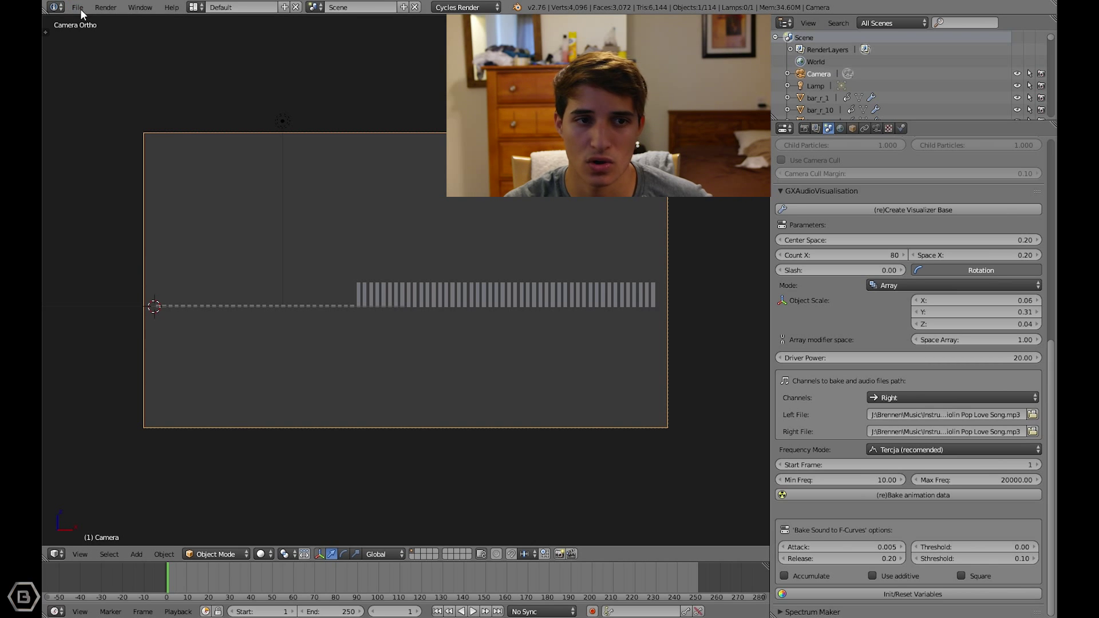
left_click(78, 8)
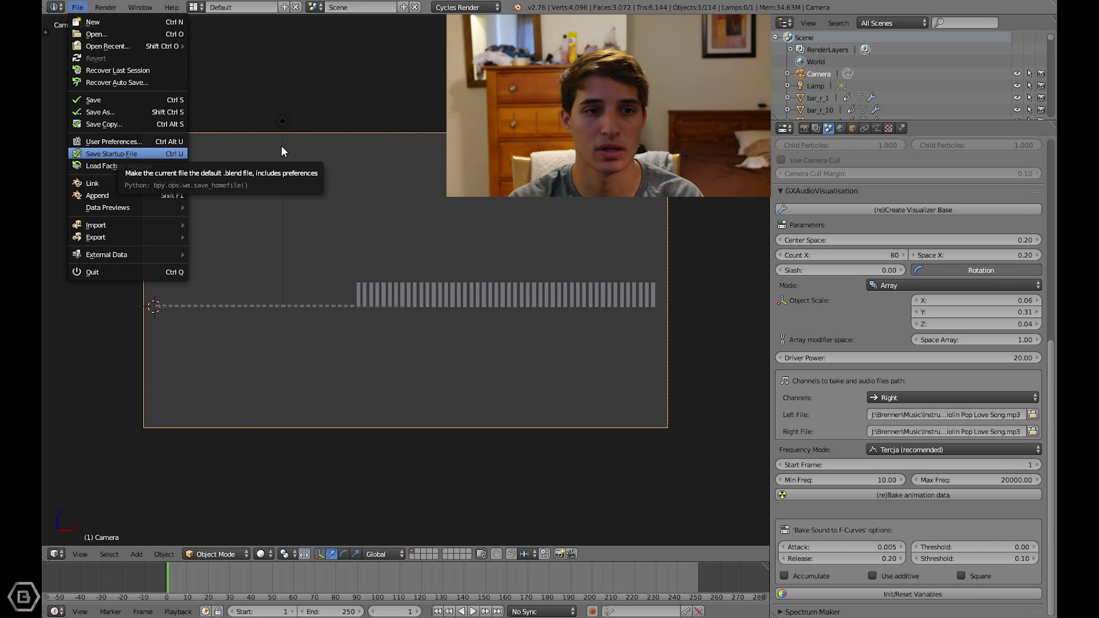
left_click(280, 151)
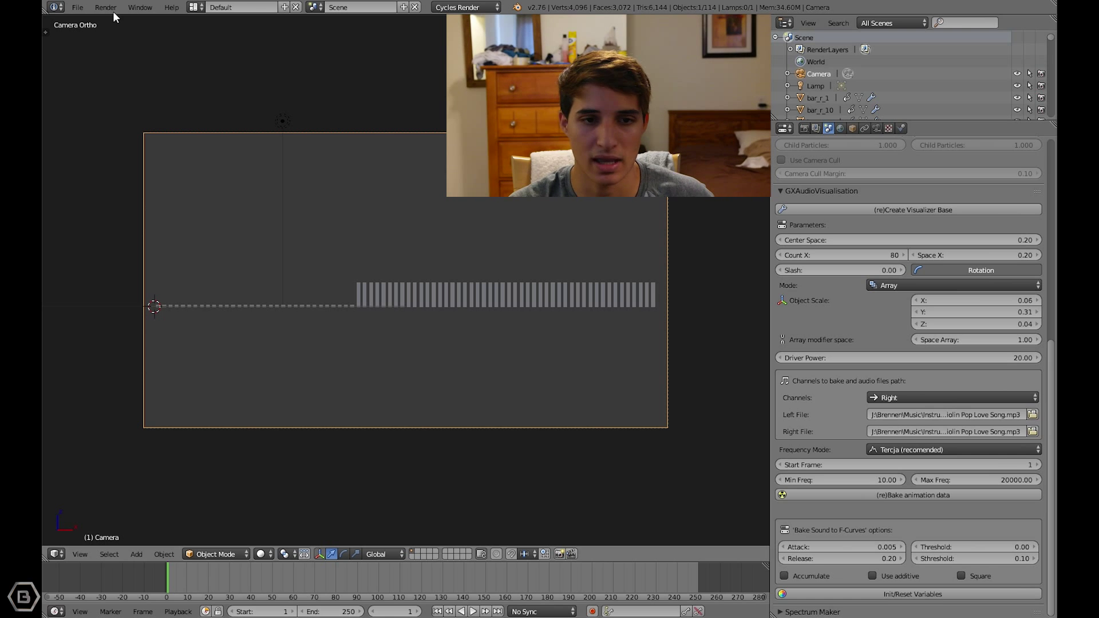
left_click(83, 7)
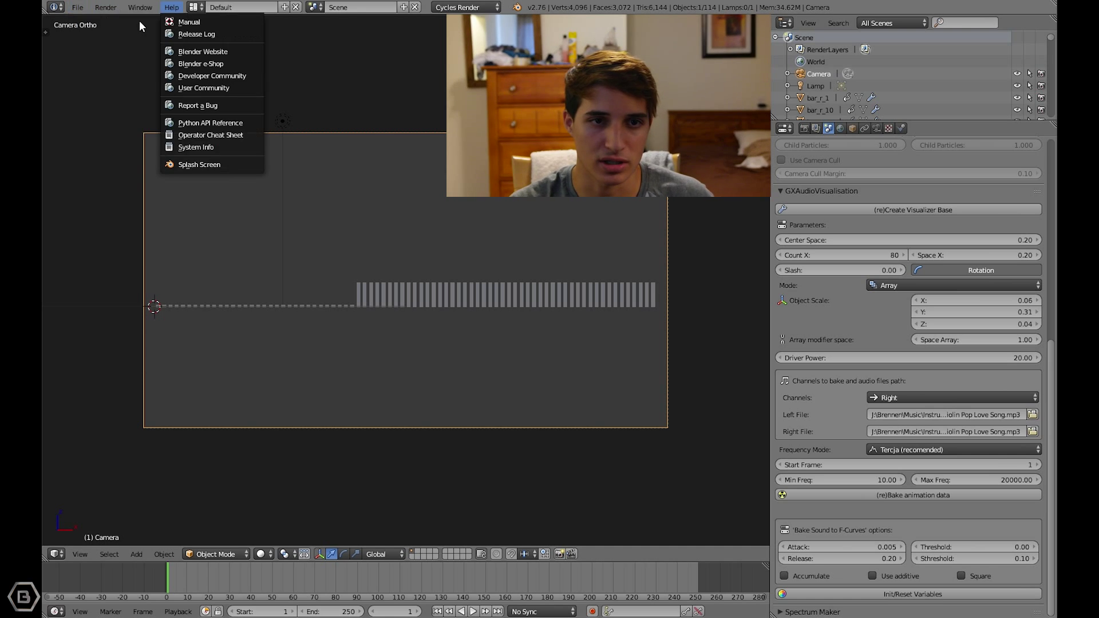
left_click(78, 9)
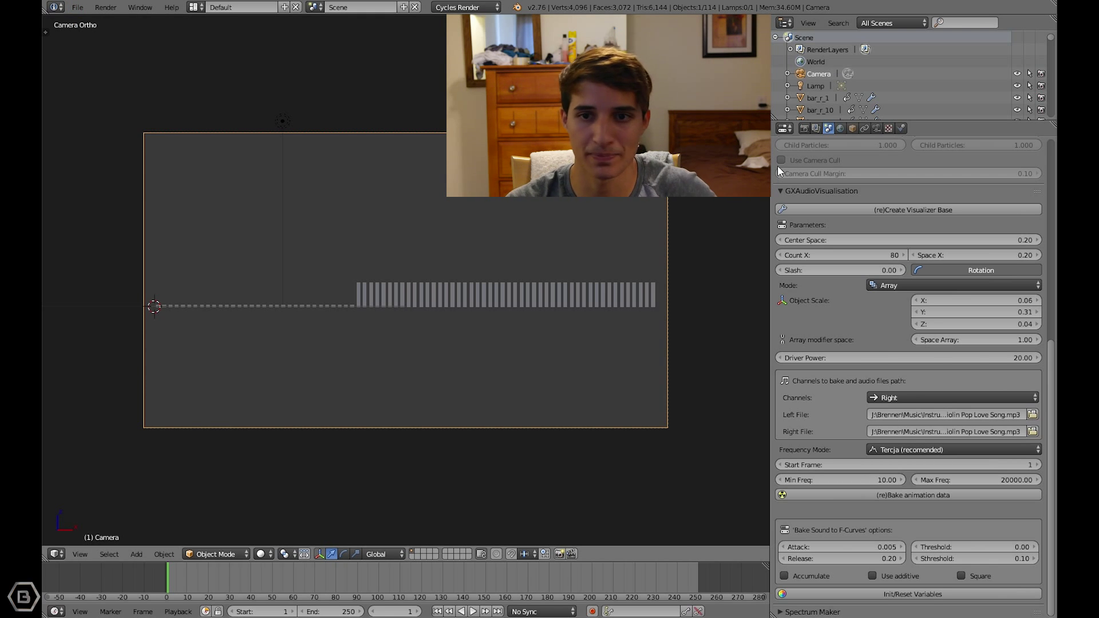
Step: Open the scene's render settings
left_click(805, 129)
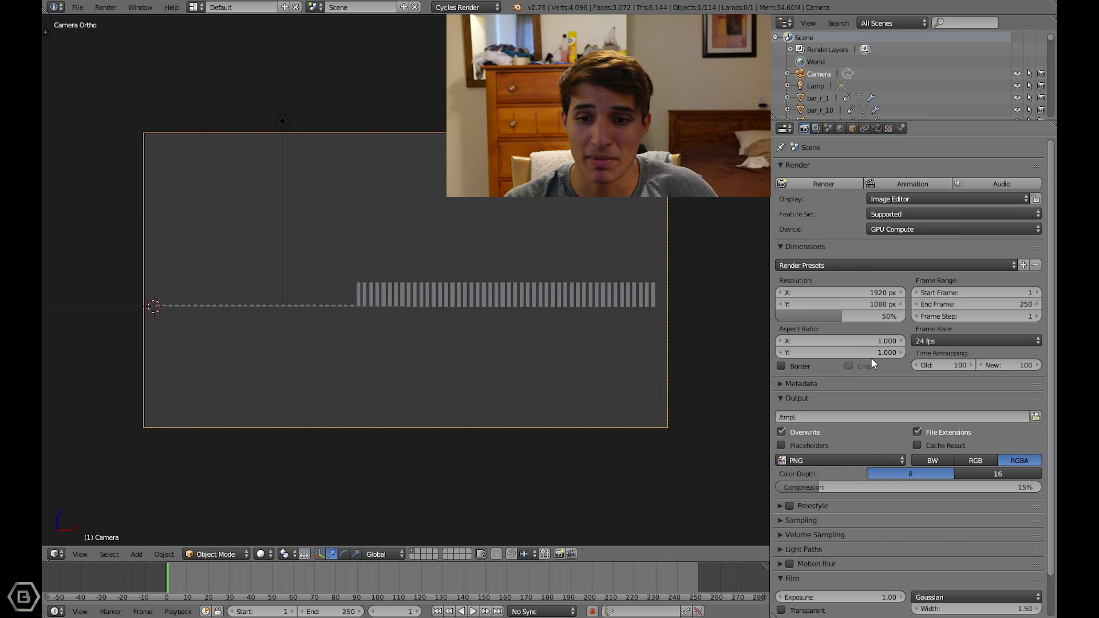